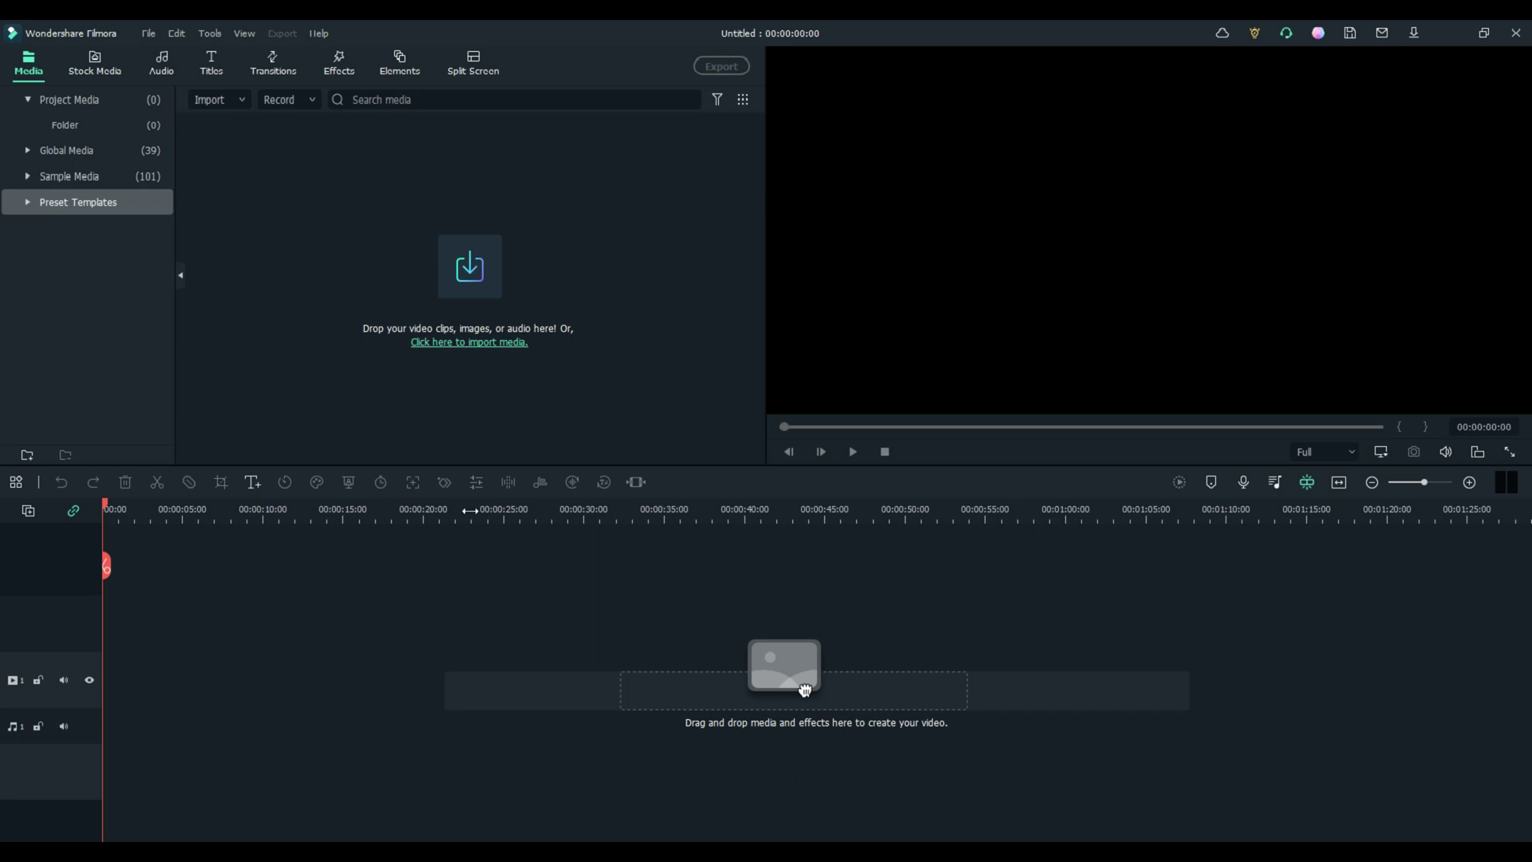
# Step: Place the downloaded stock clip of the man in a black shirt at the start of video track 1 and preview it
pyautogui.click(93, 64)
pyautogui.click(64, 125)
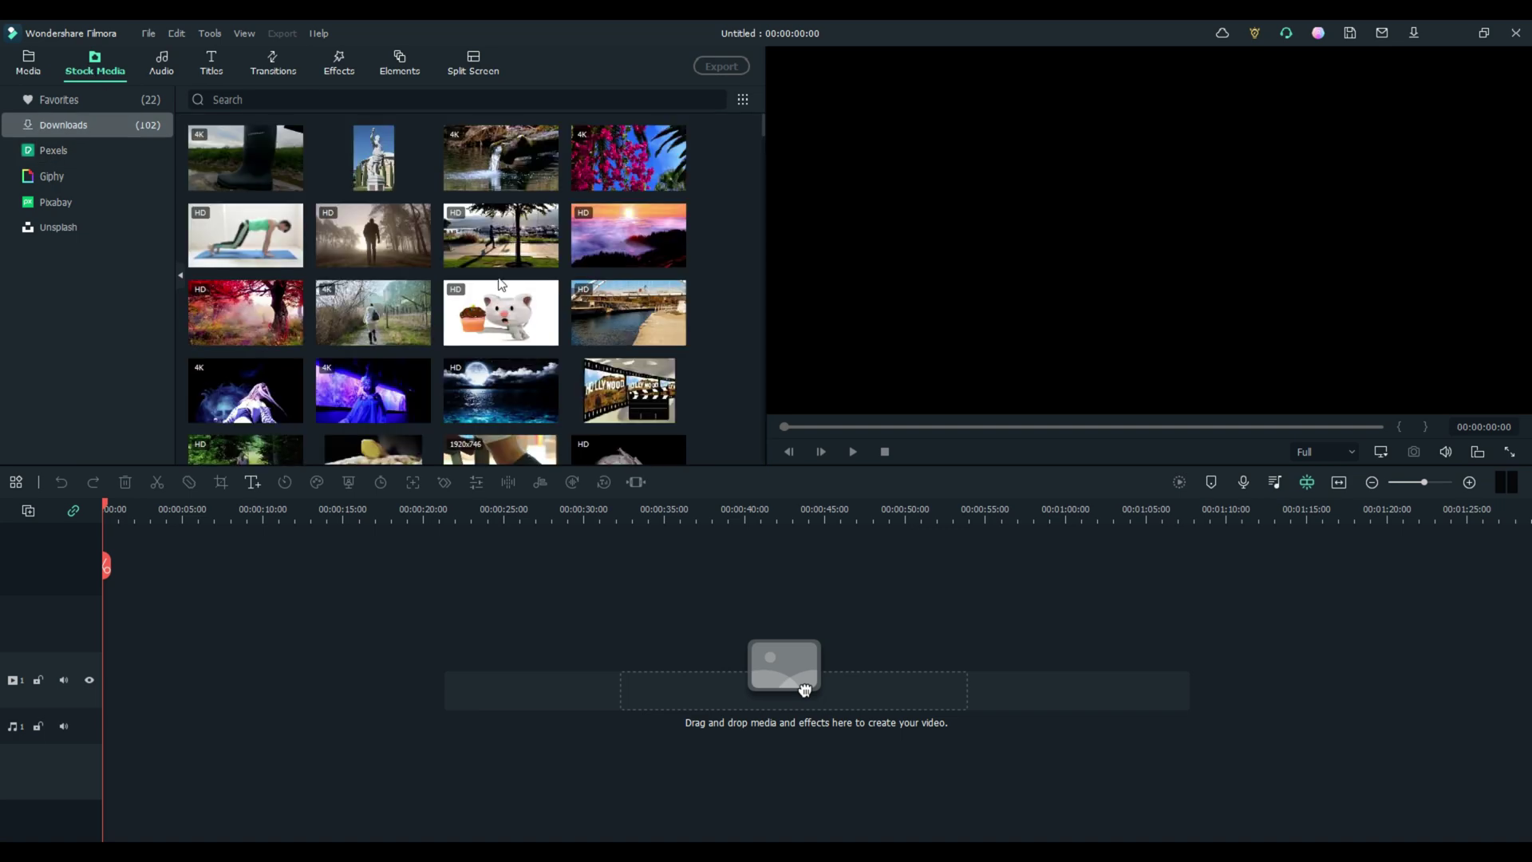
pyautogui.scroll(-3, 490, 299)
pyautogui.scroll(-3, 490, 299)
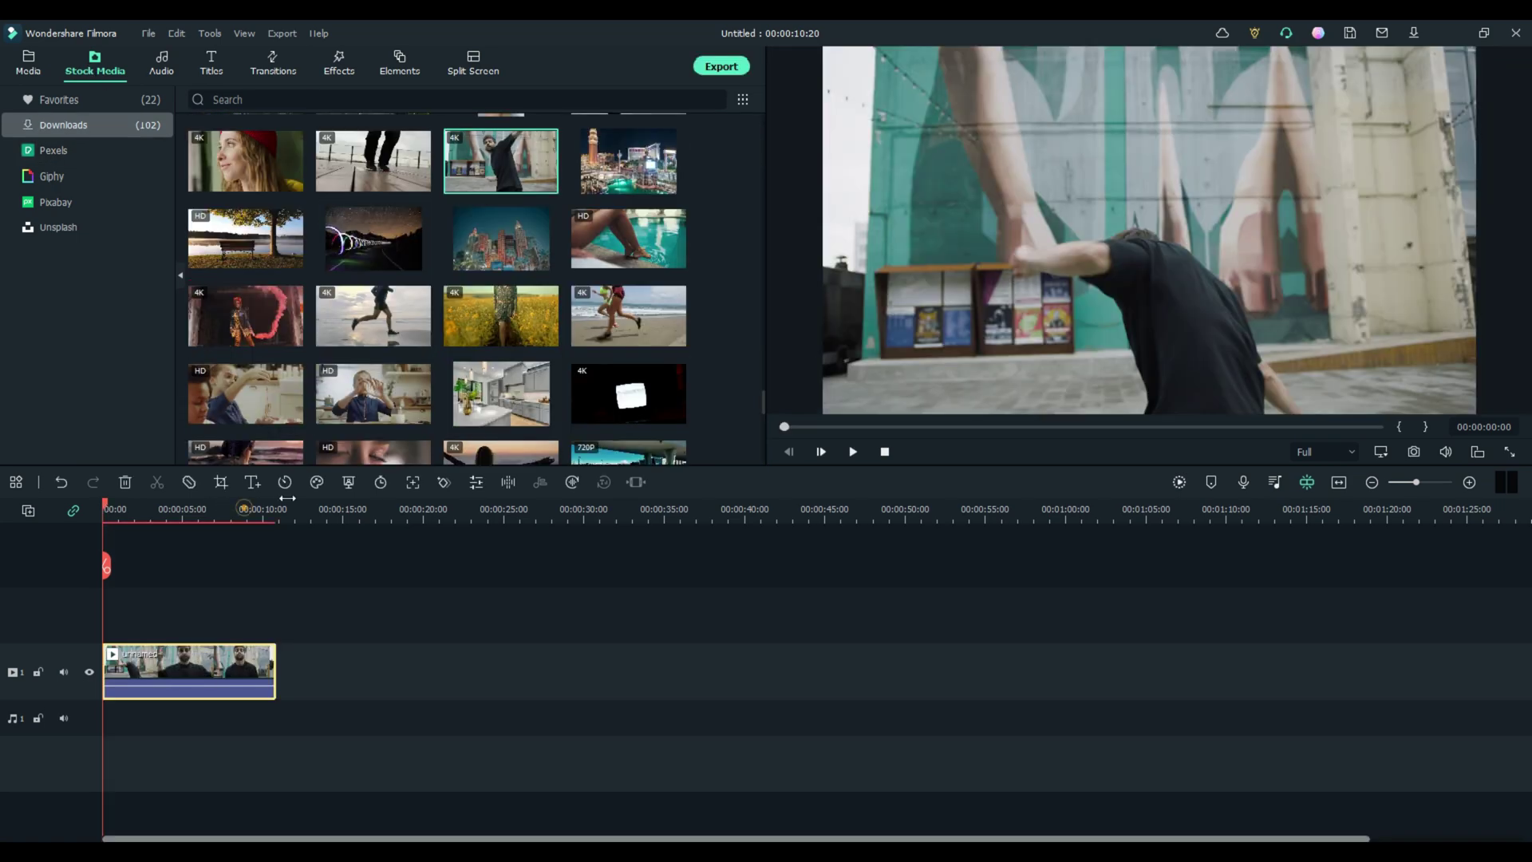
pyautogui.scroll(-10, 716, 740)
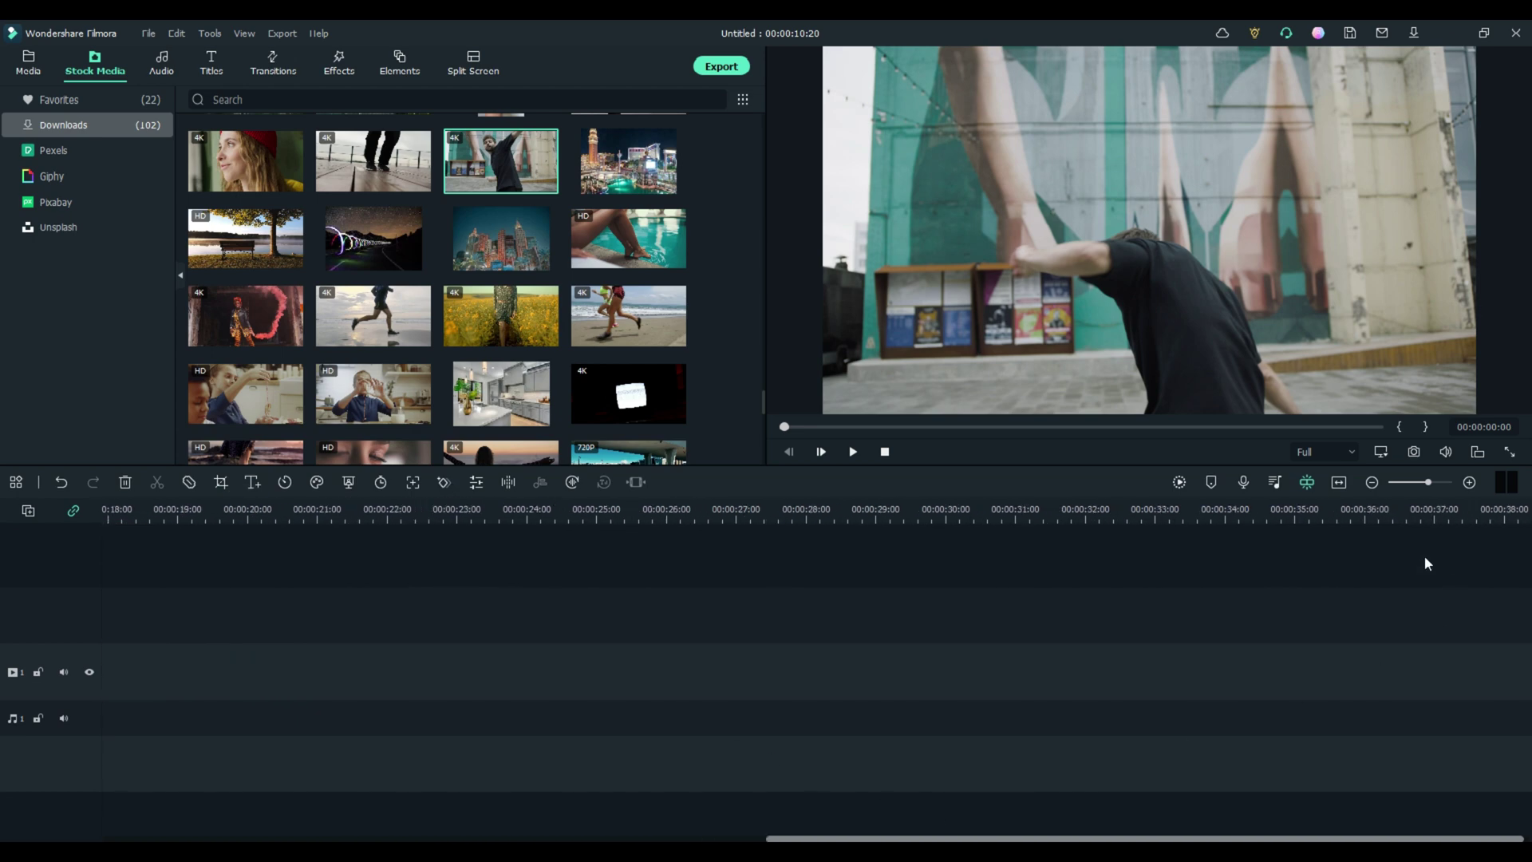
pyautogui.click(1339, 482)
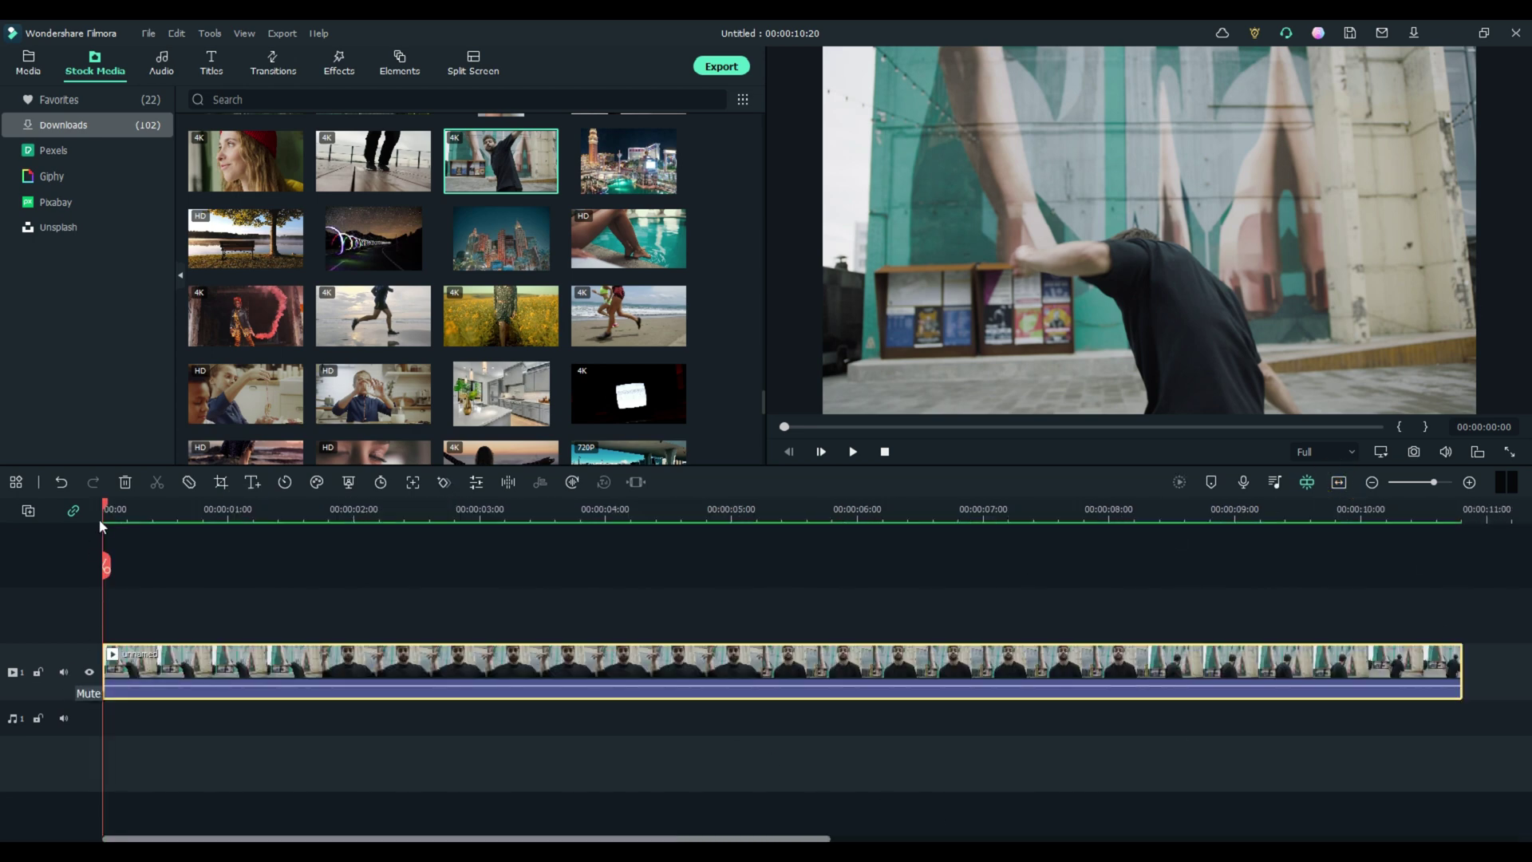
pyautogui.moveTo(106, 508); pyautogui.dragTo(46, 702)
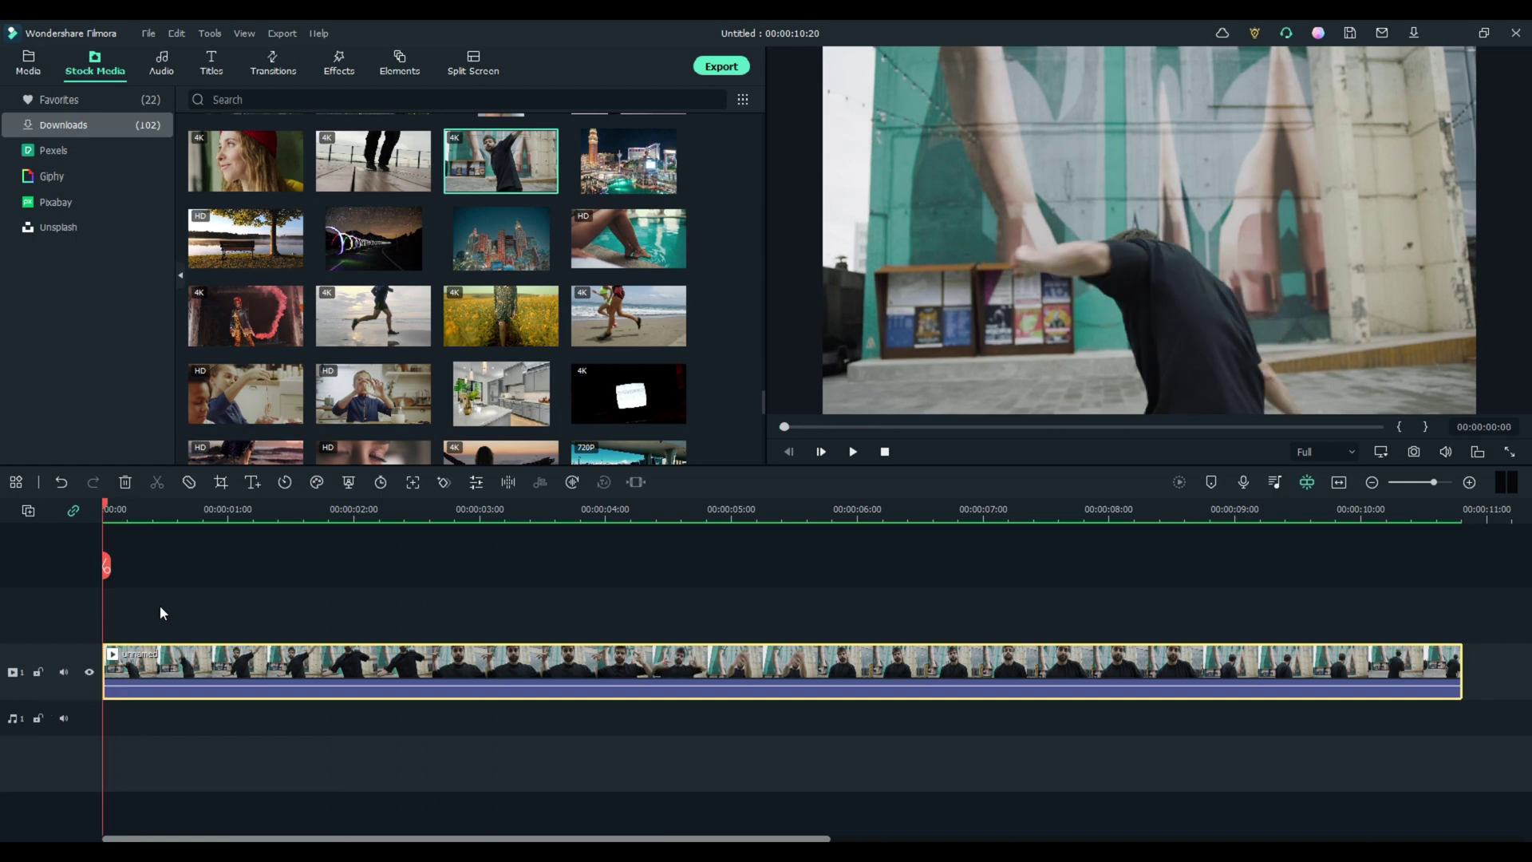
# Step: Show the AR Stickers category of the video effects and filter it to free stickers
pyautogui.moveTo(287, 217)
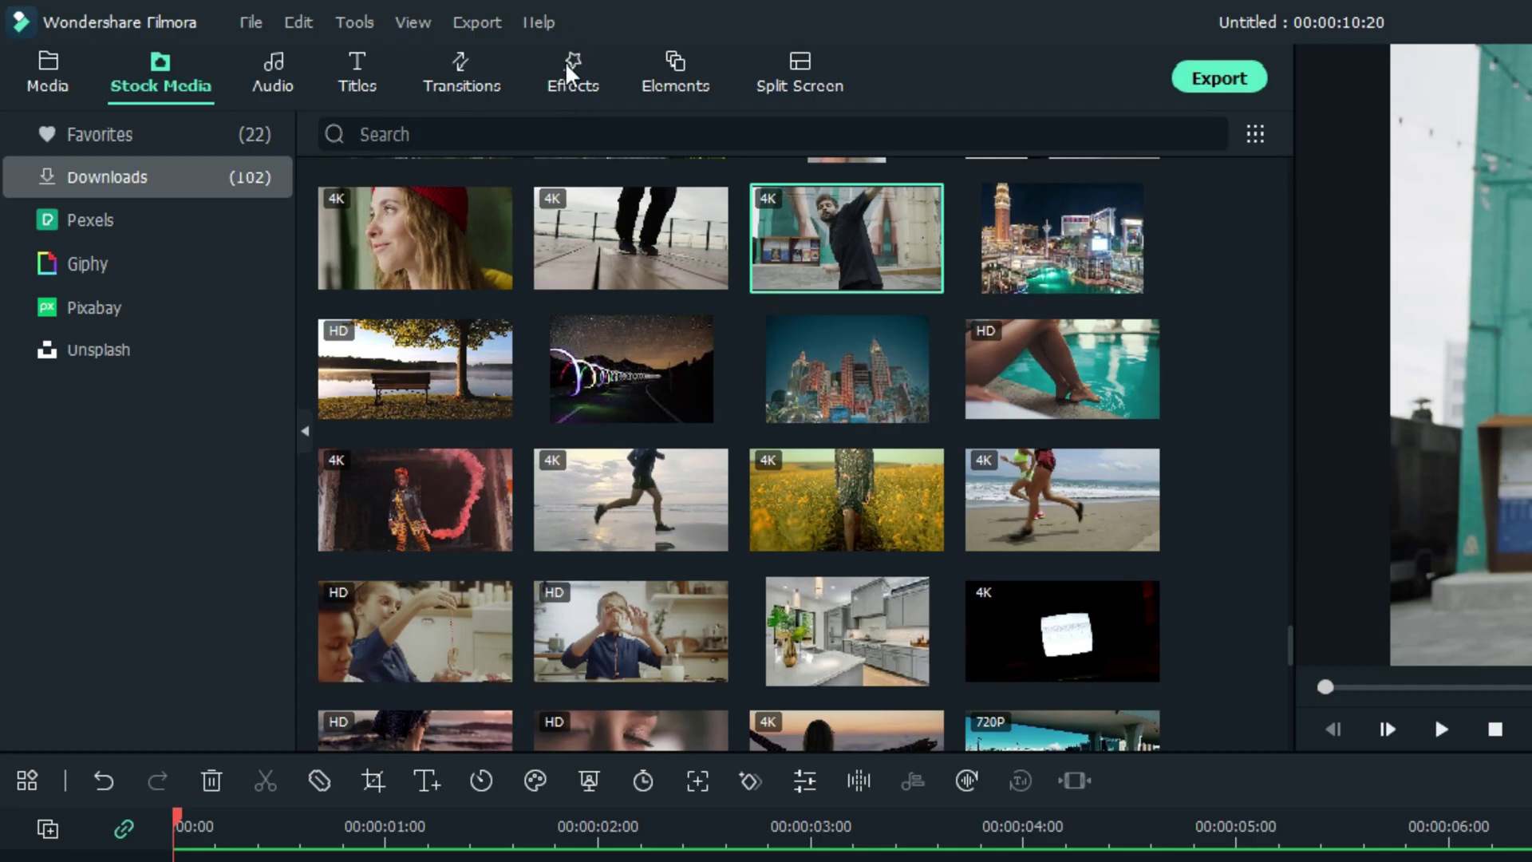
pyautogui.click(571, 74)
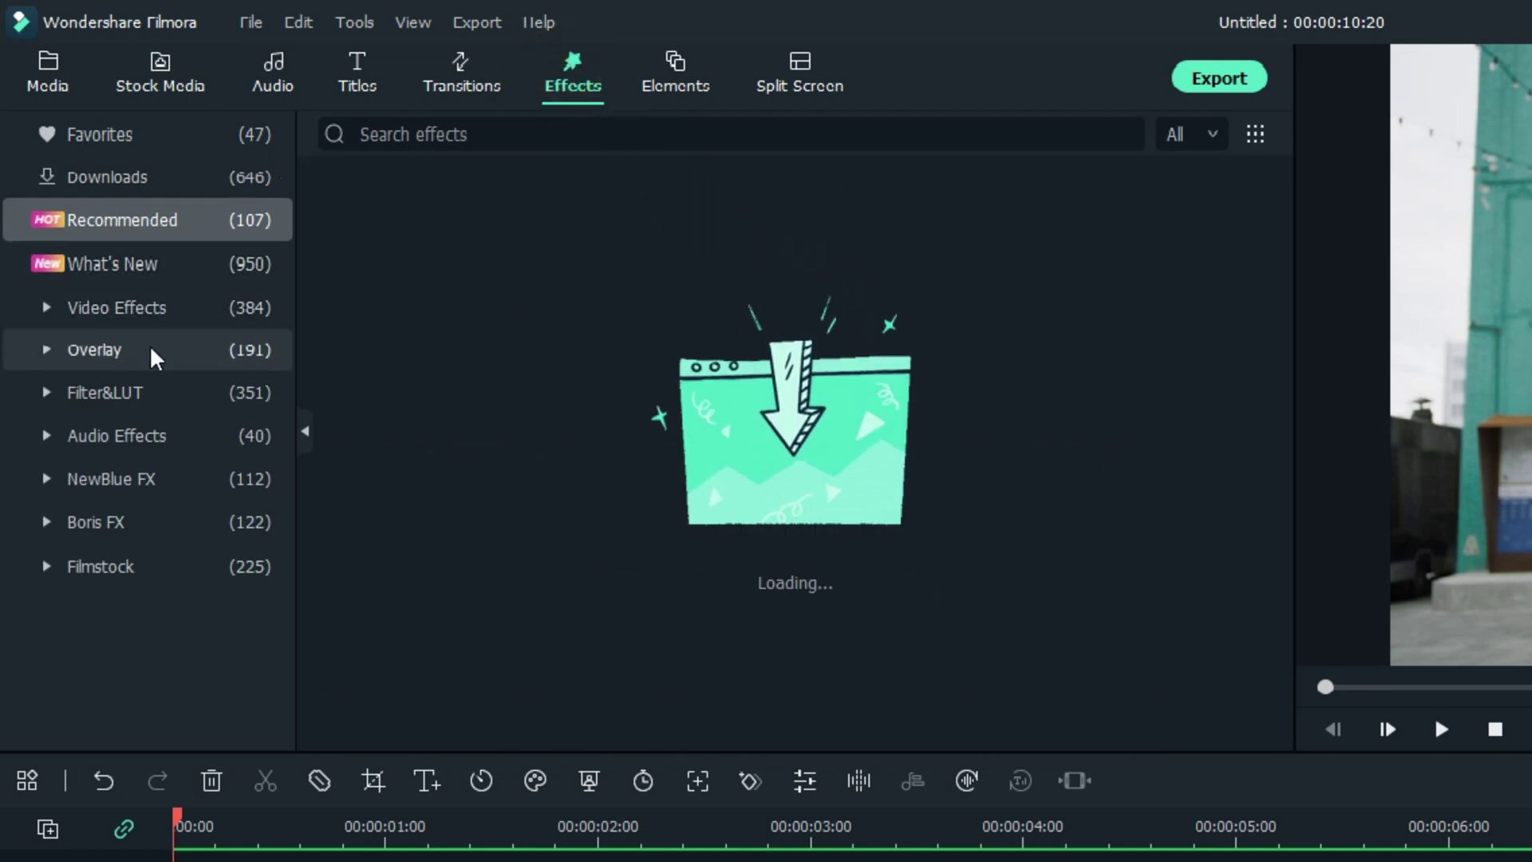
pyautogui.click(45, 308)
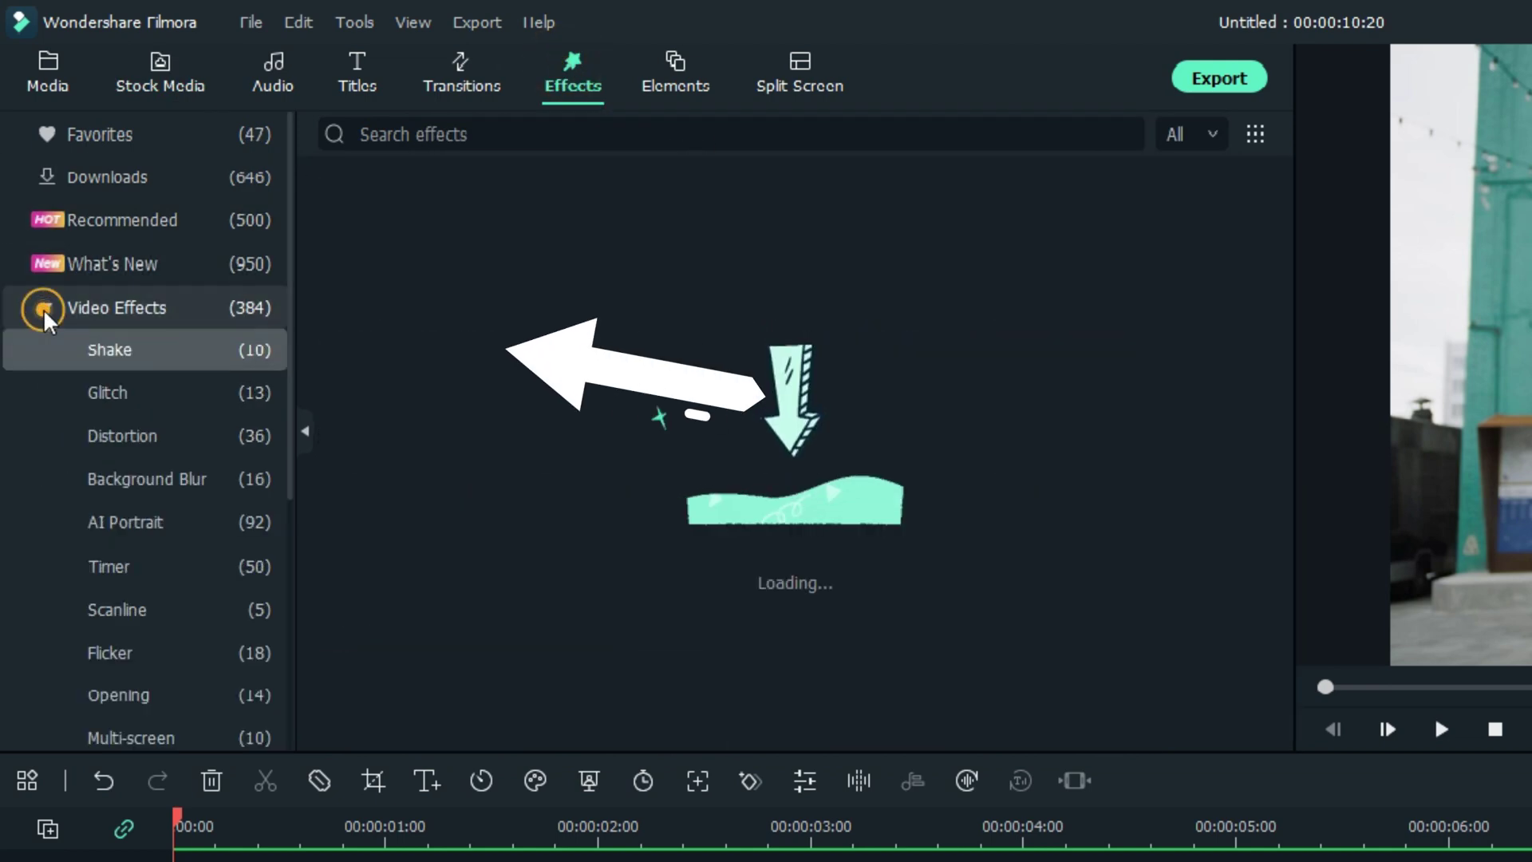
pyautogui.scroll(-1, 151, 639)
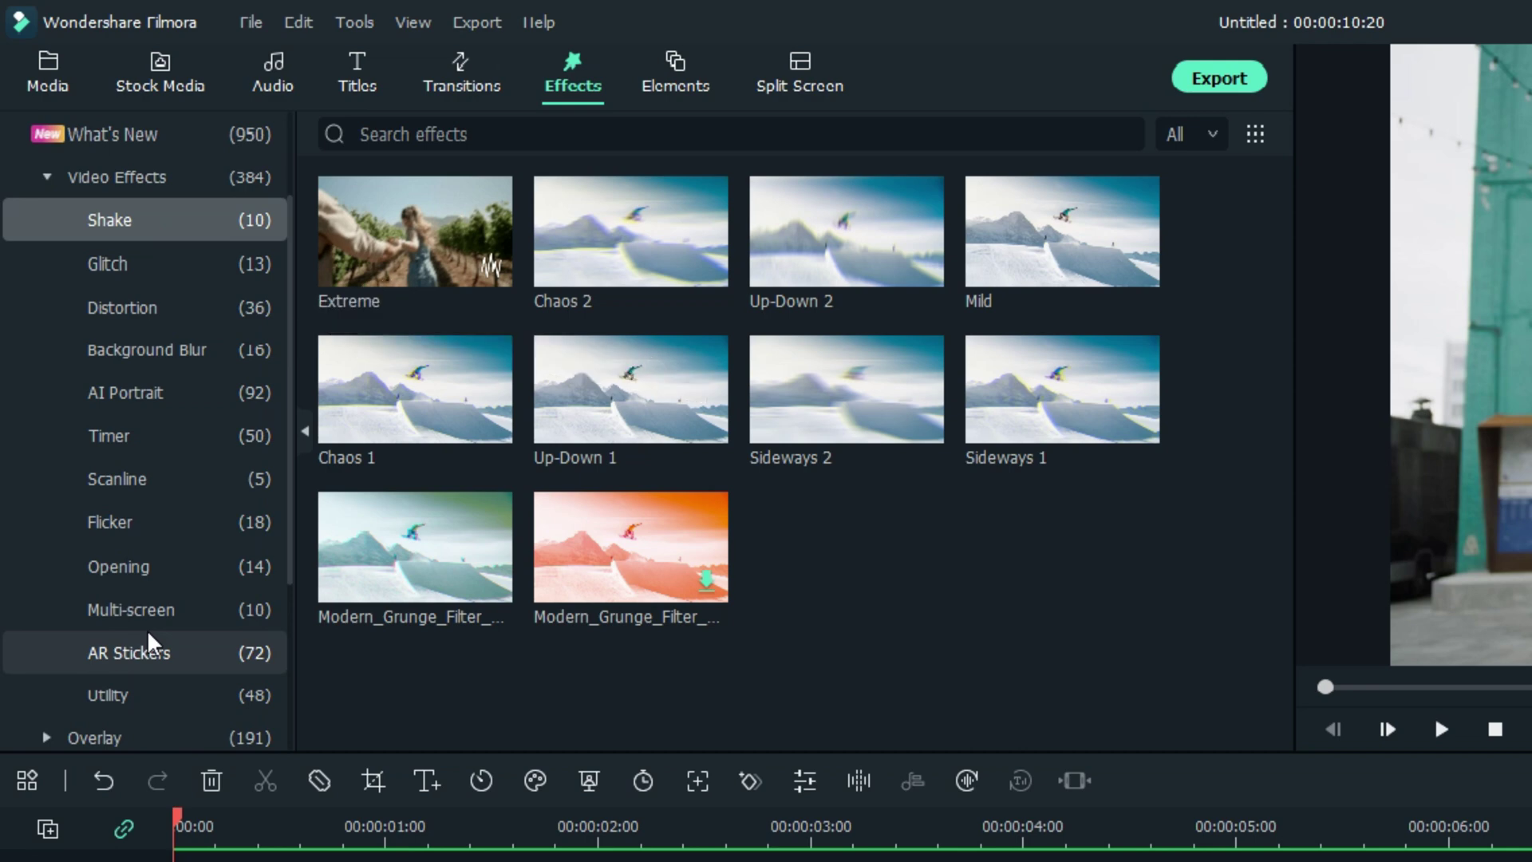
pyautogui.click(128, 653)
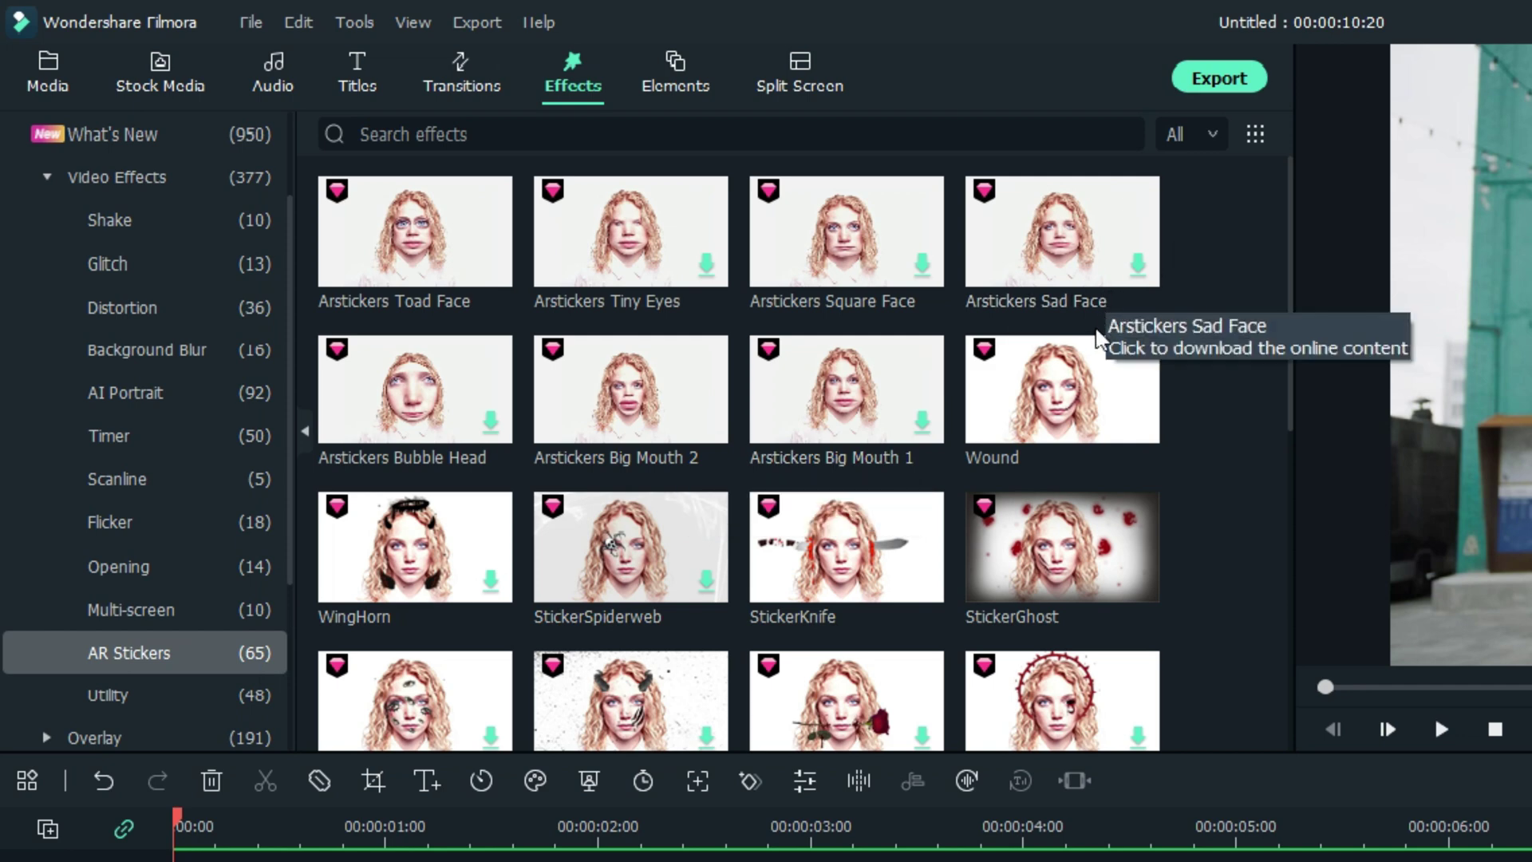
pyautogui.click(1212, 139)
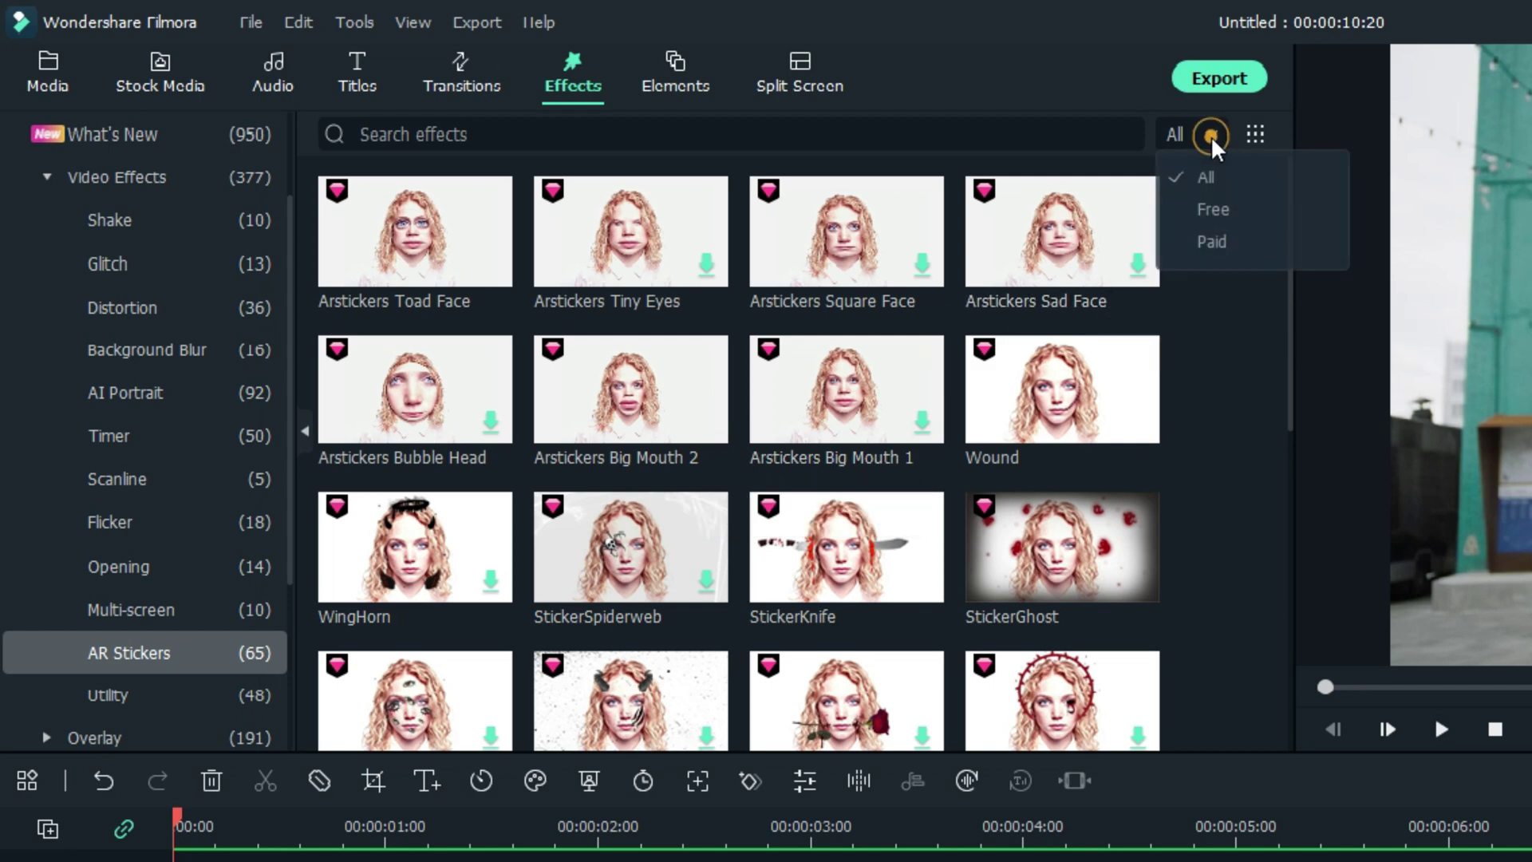
pyautogui.click(1215, 209)
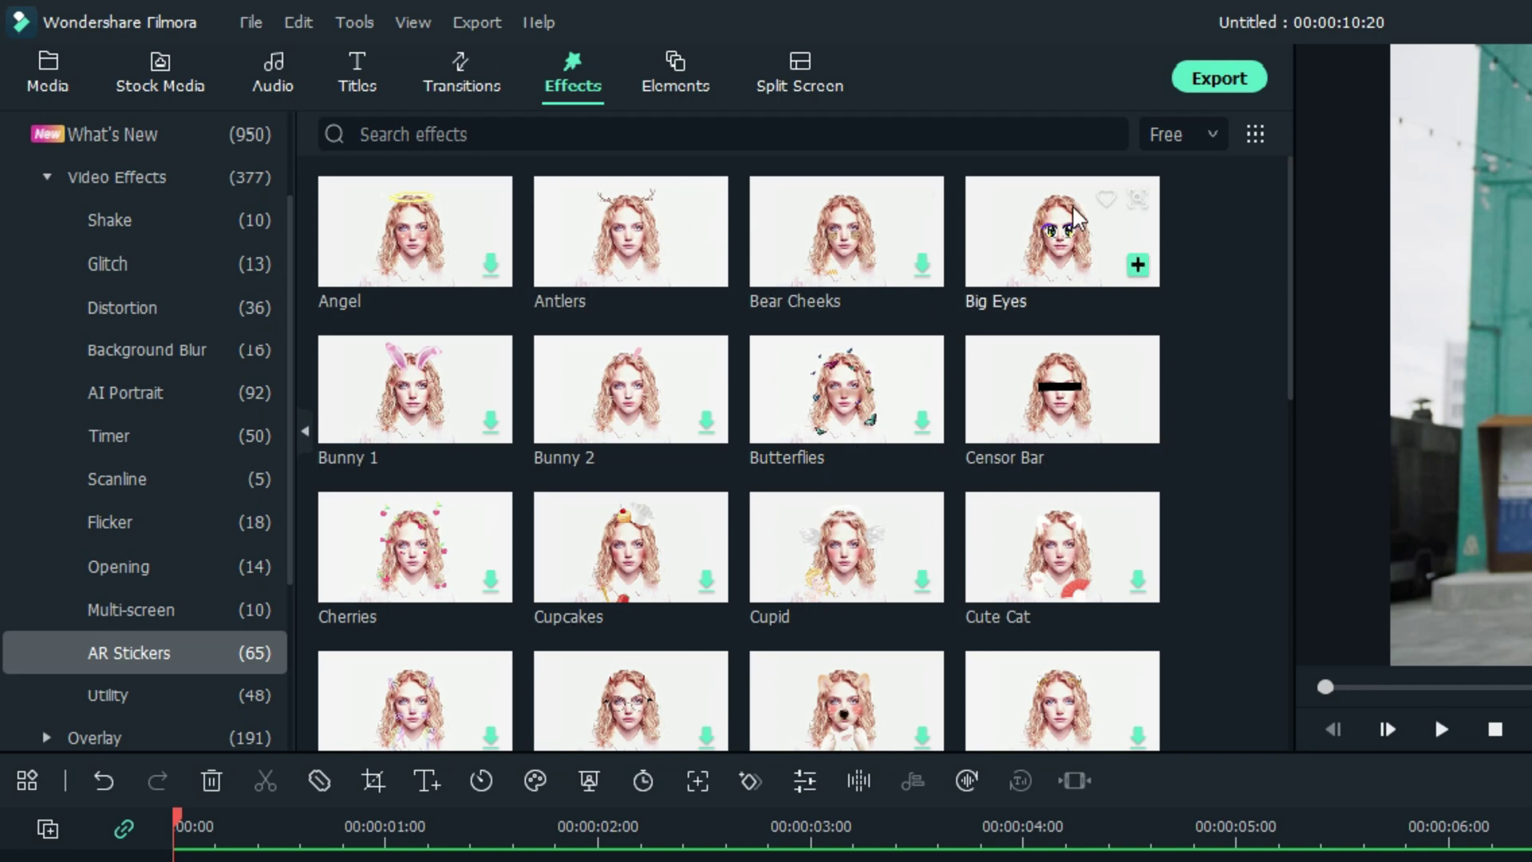
# Step: Place the DJ sticker on the track above the clip and extend it to the clip's full length
pyautogui.scroll(-5, 878, 507)
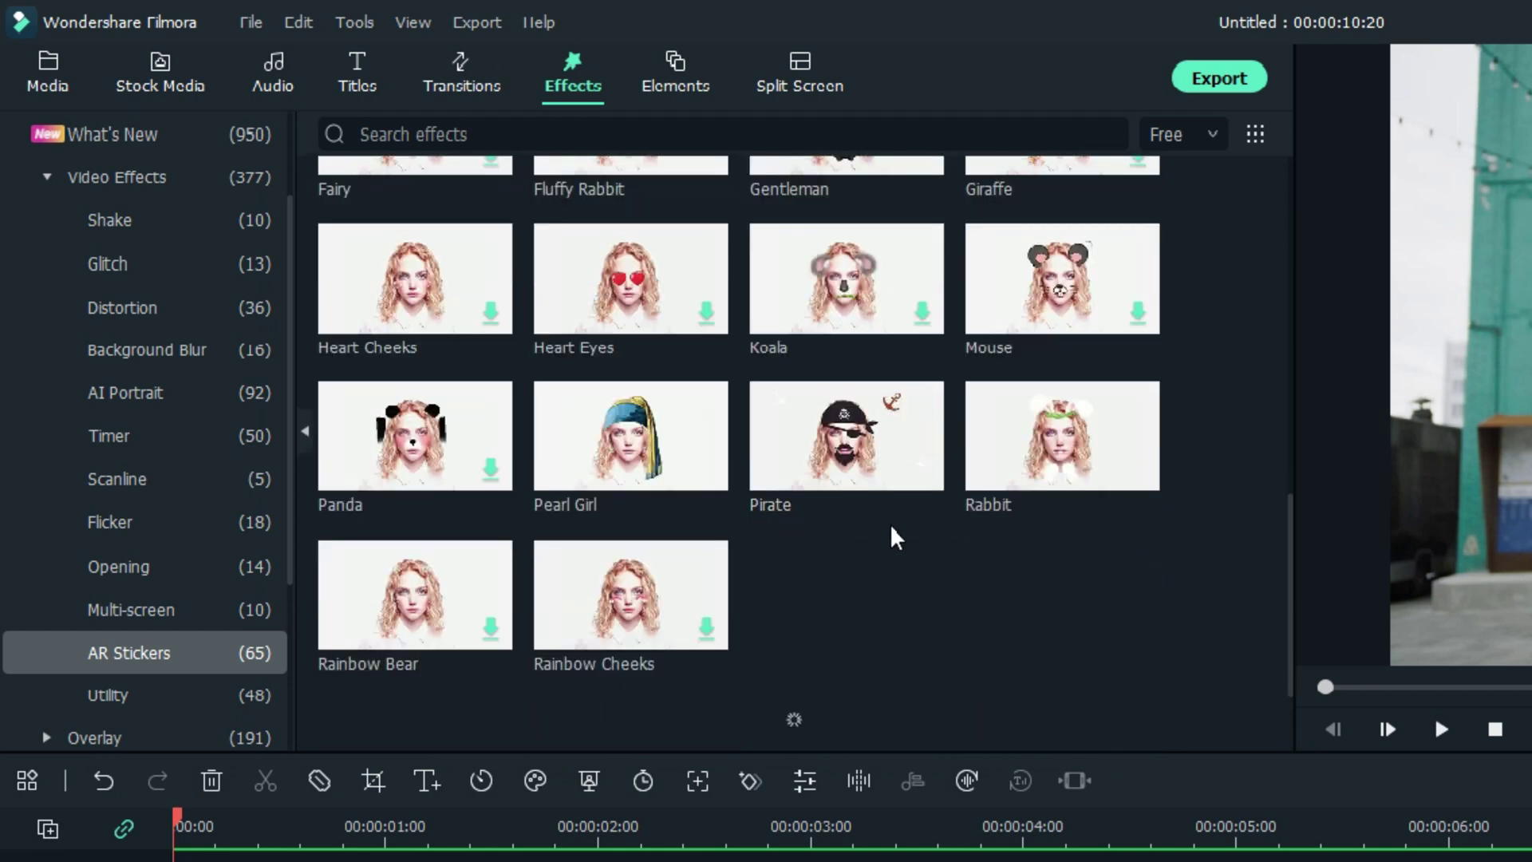
pyautogui.scroll(-2, 896, 534)
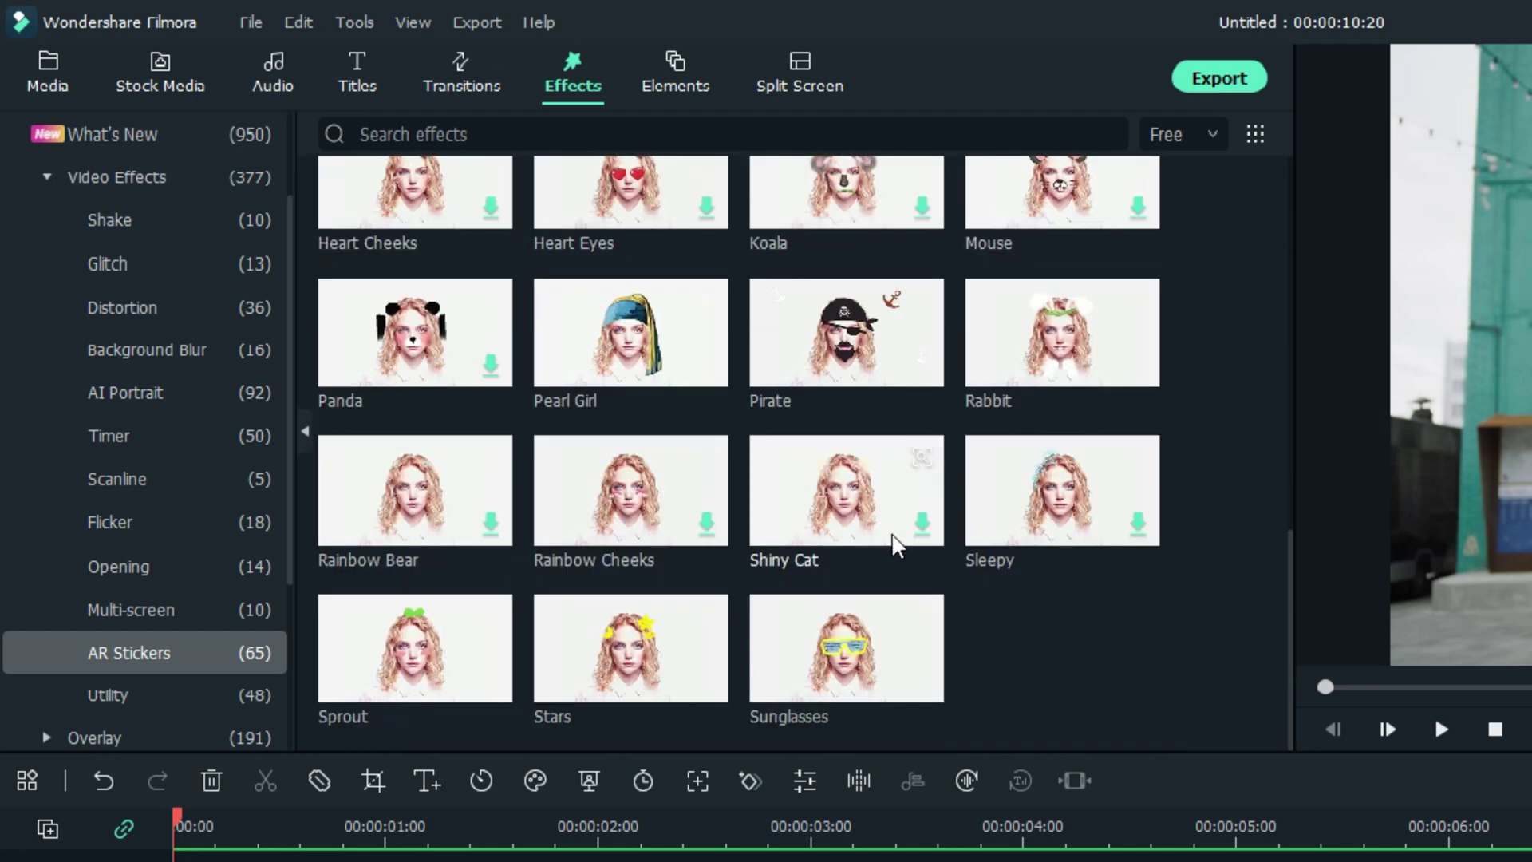
pyautogui.scroll(5, 898, 546)
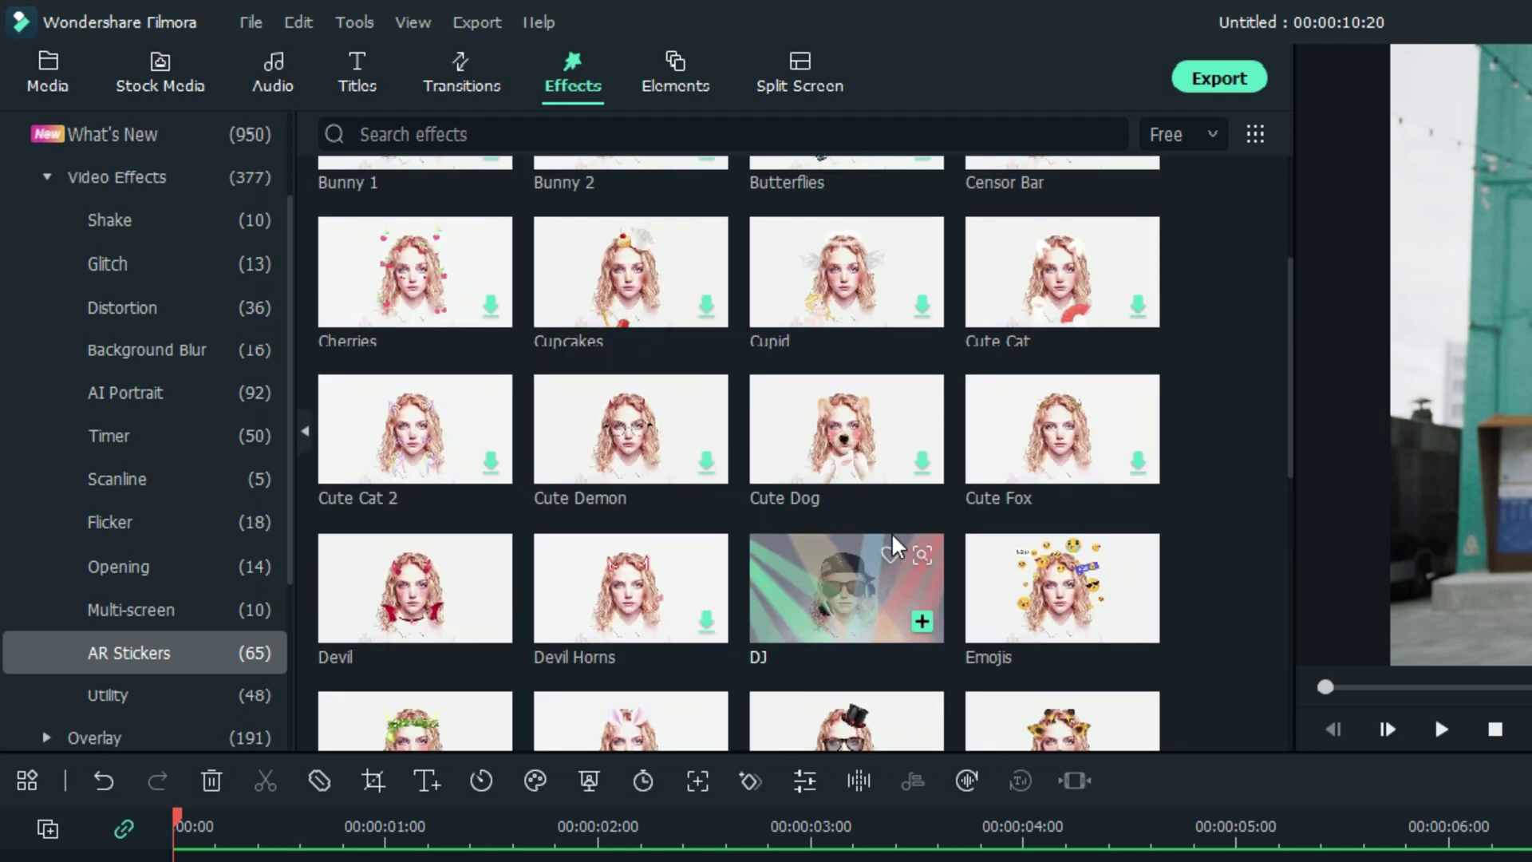
pyautogui.moveTo(842, 588); pyautogui.dragTo(160, 861)
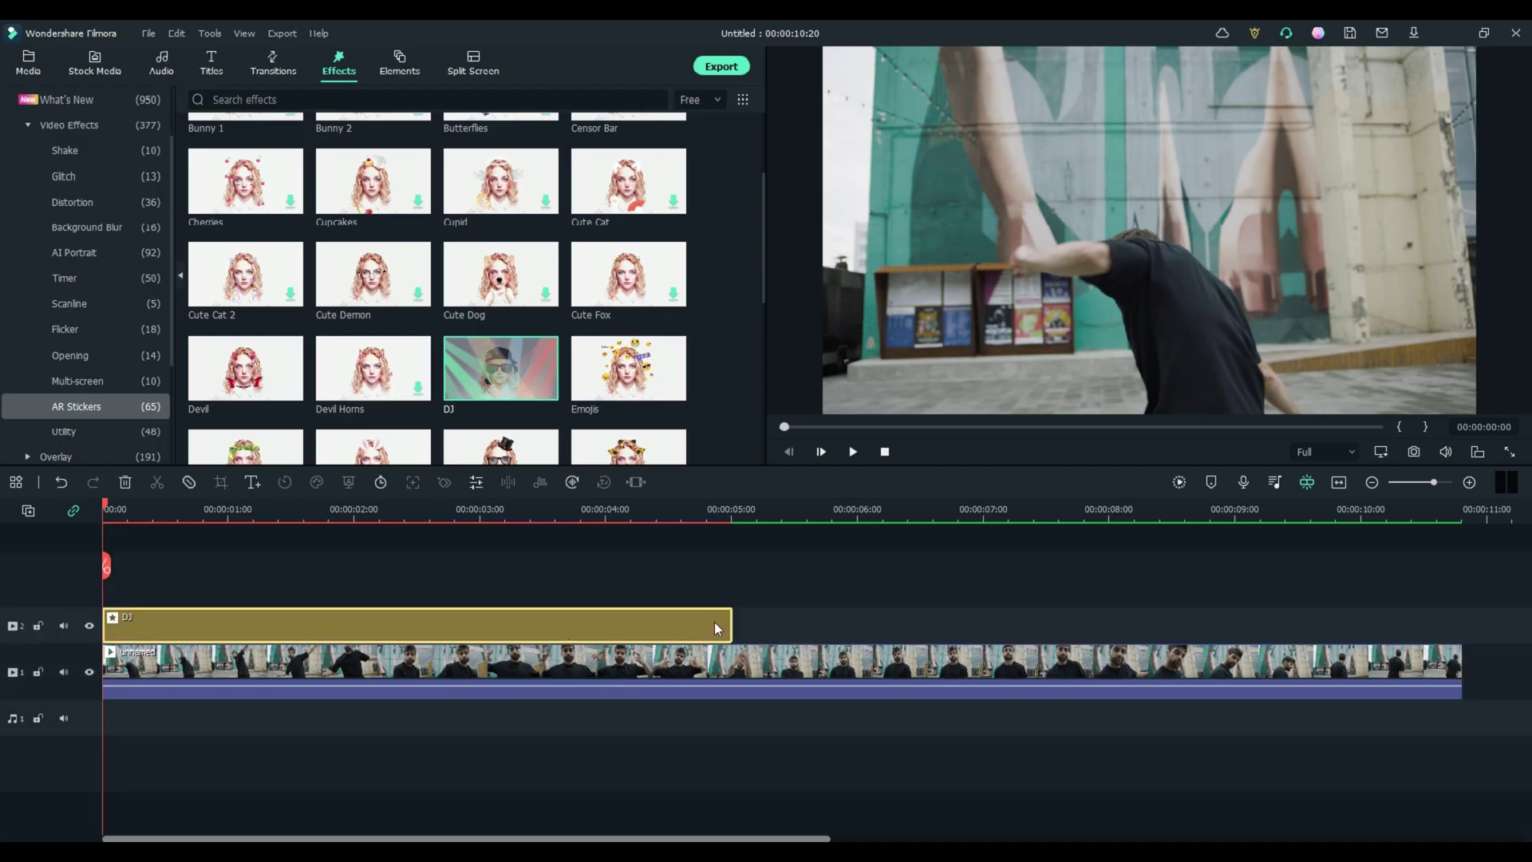
pyautogui.moveTo(731, 623); pyautogui.dragTo(1464, 623)
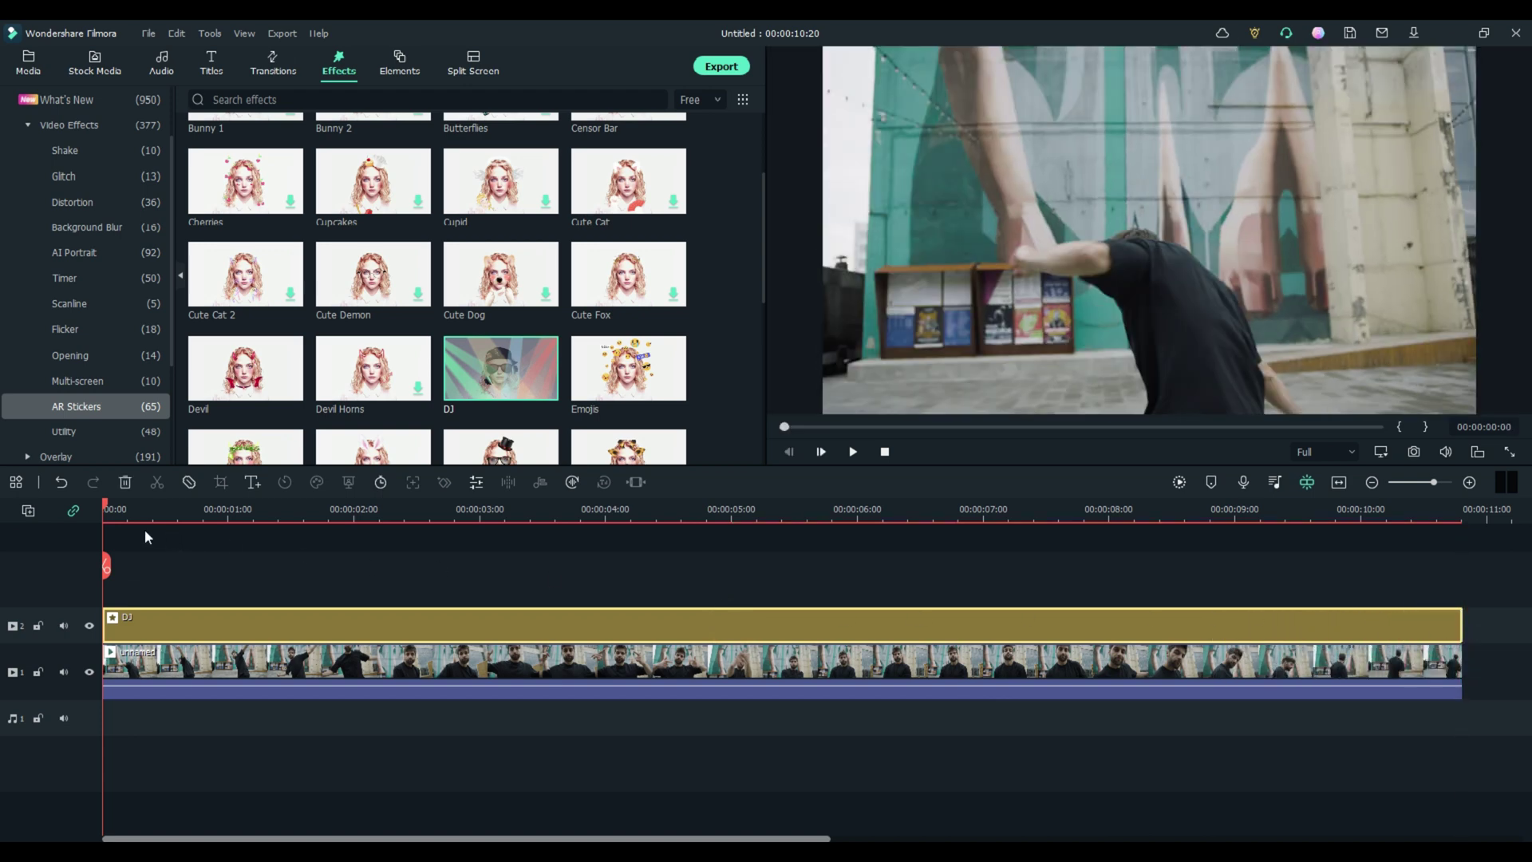
# Step: Split the DJ sticker at 00:00:05:11 and shift its second part about one second later, previewing the gap
pyautogui.moveTo(106, 510); pyautogui.dragTo(790, 600)
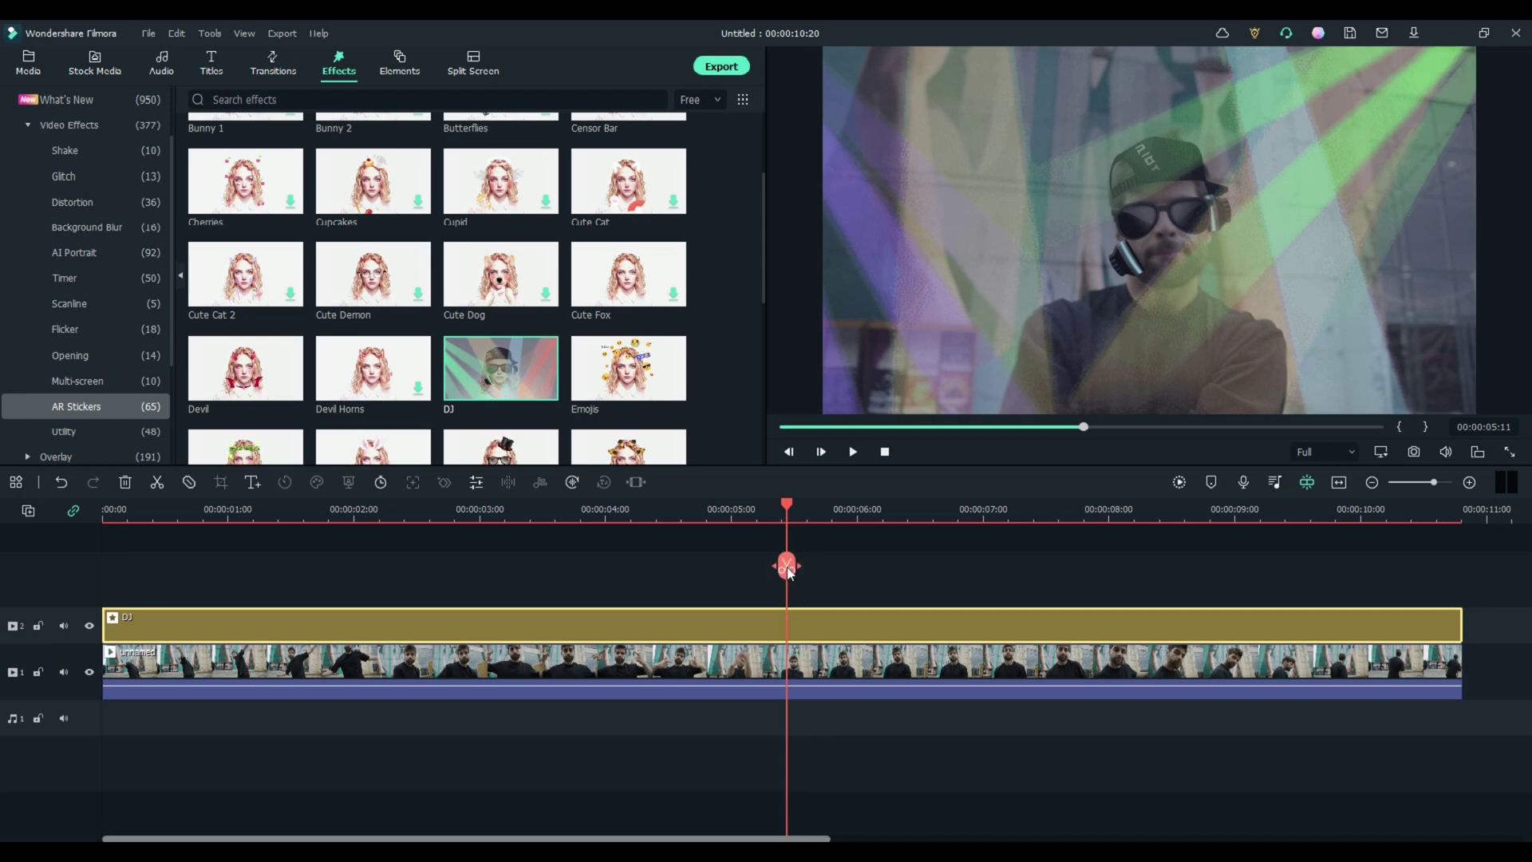
pyautogui.hotkey('ctrl', 'b')
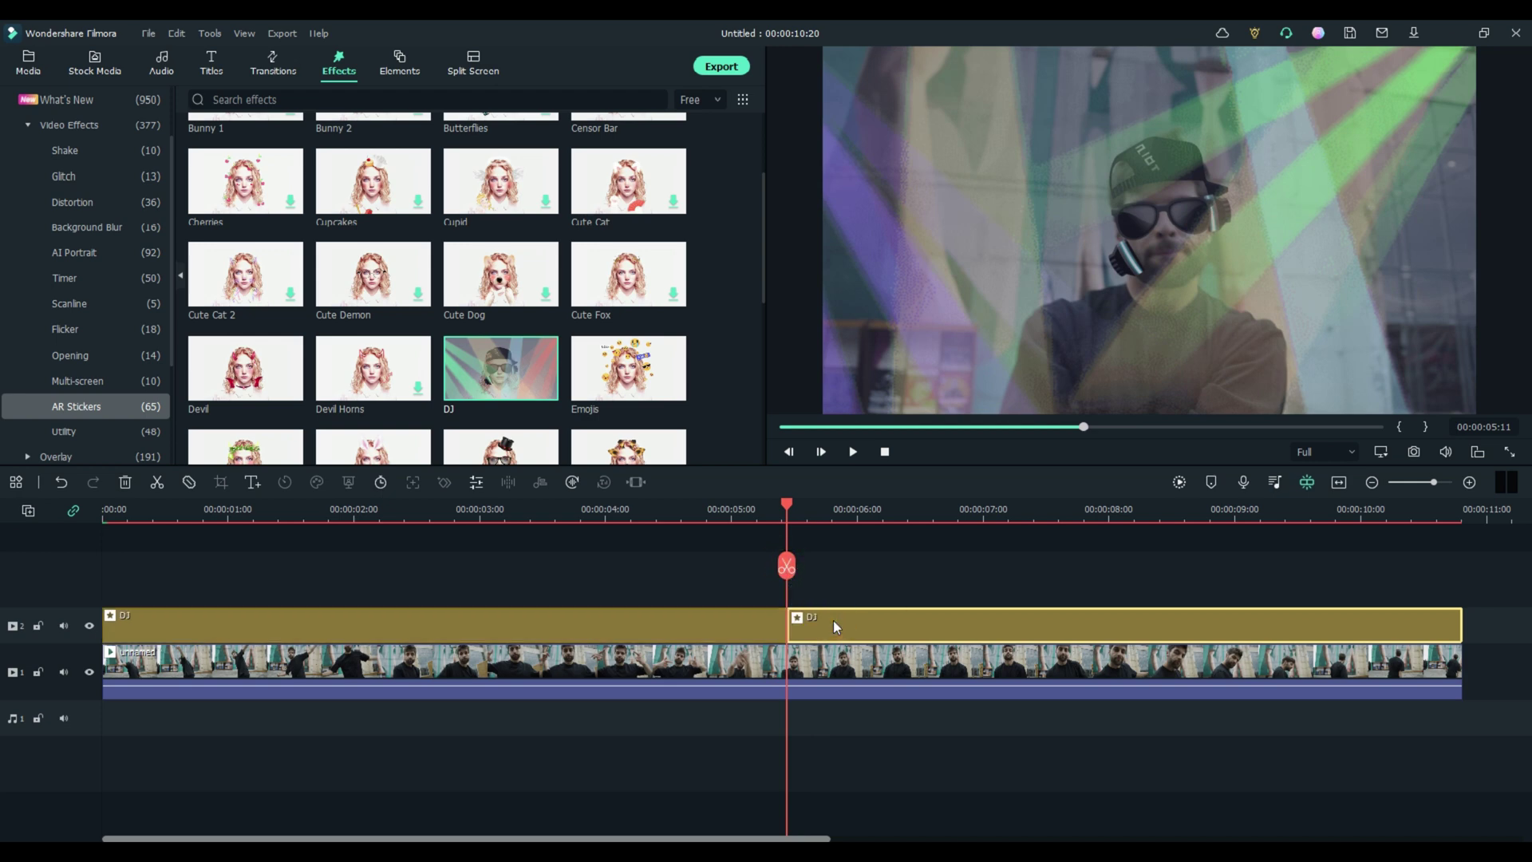
pyautogui.moveTo(850, 619); pyautogui.dragTo(866, 592)
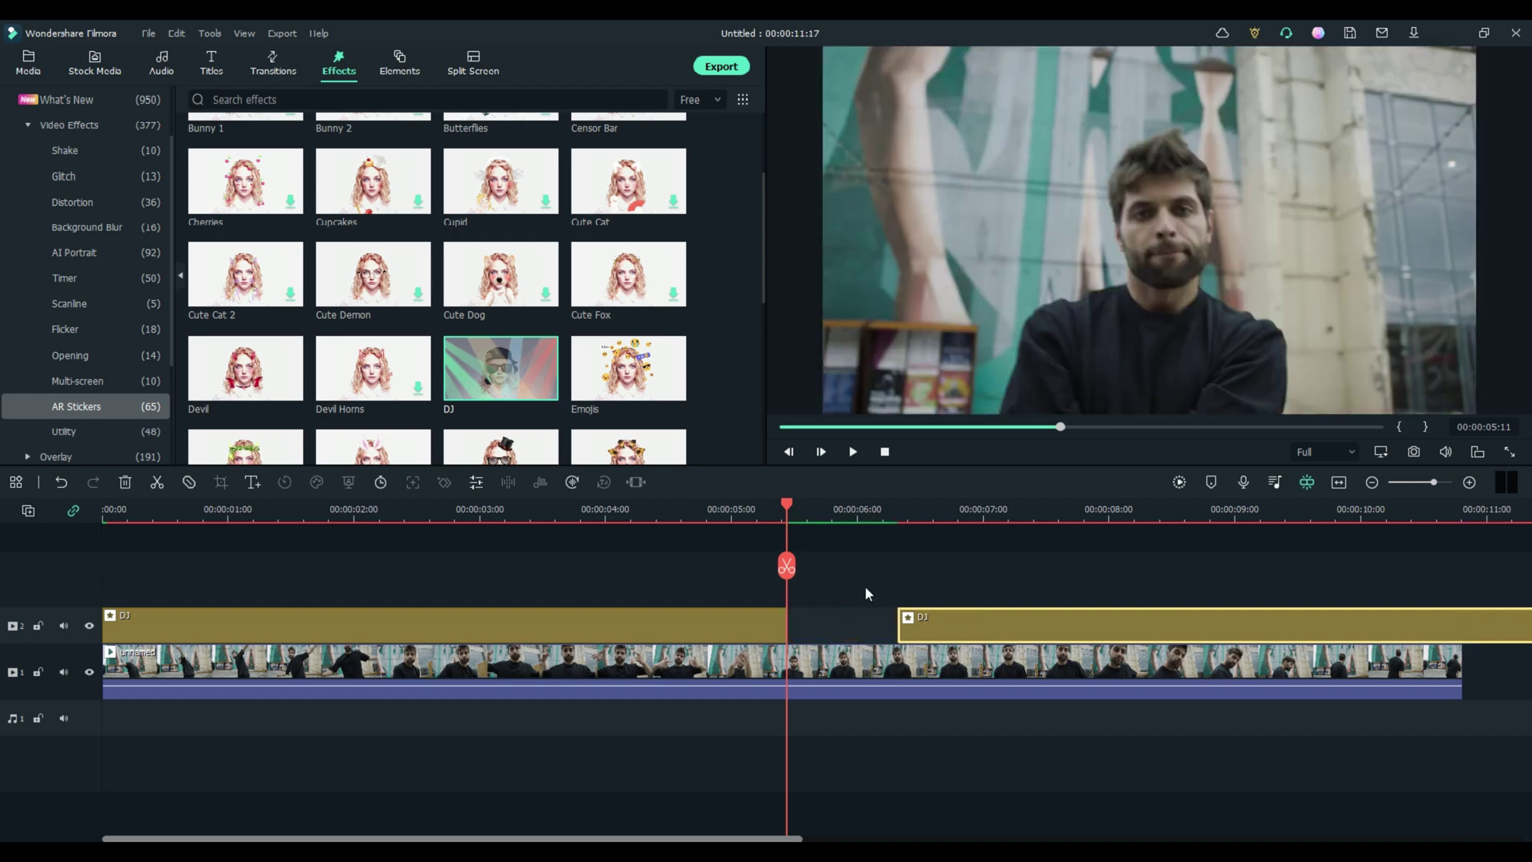
pyautogui.moveTo(786, 511); pyautogui.dragTo(817, 581)
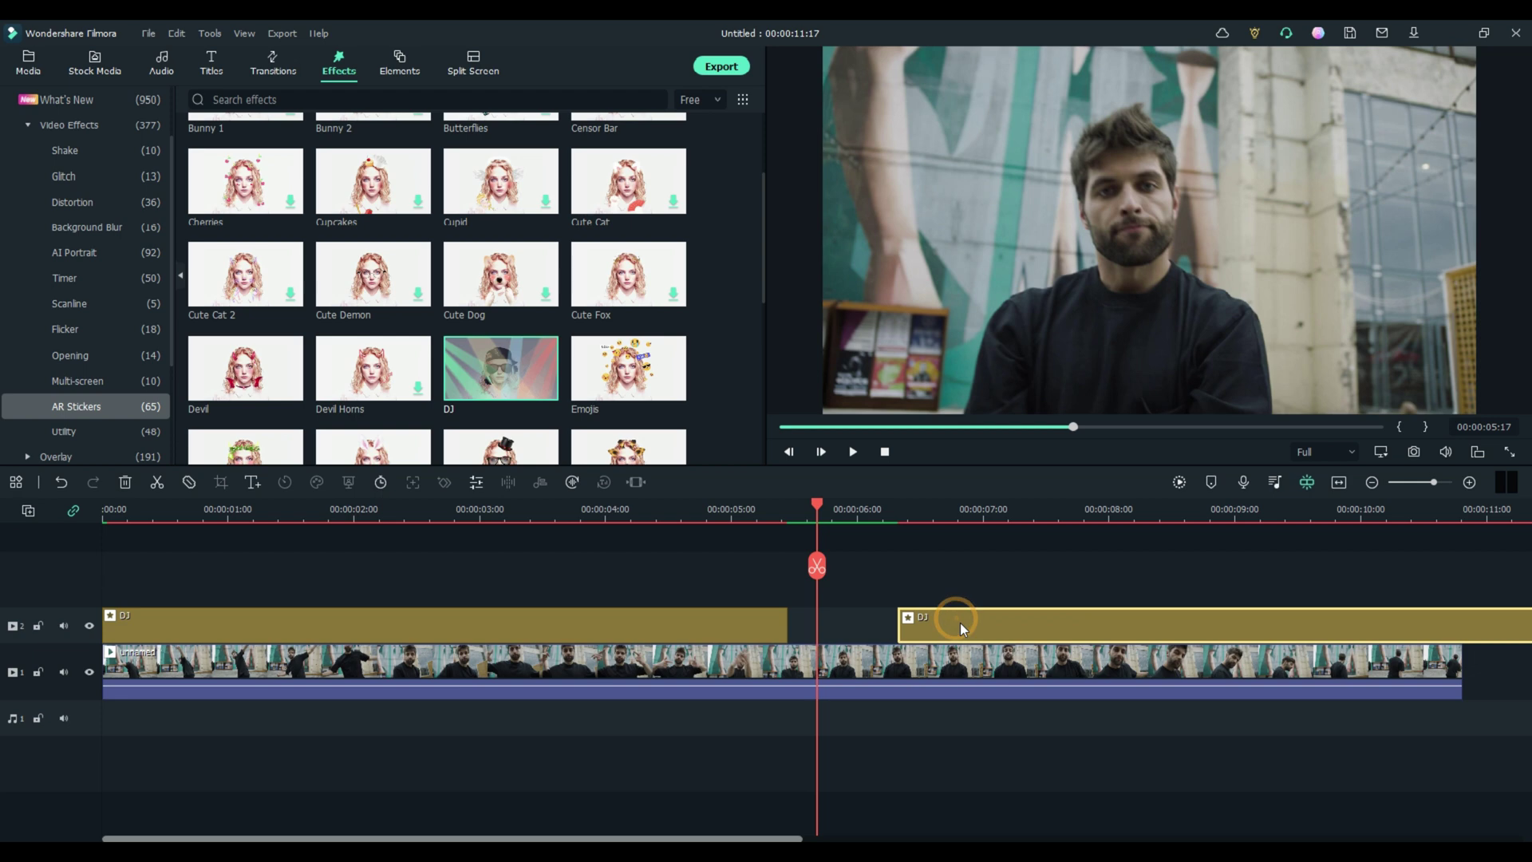
# Step: Delete both parts of the DJ sticker from video track 2
pyautogui.press('Delete')
pyautogui.click(718, 625)
pyautogui.press('Delete')
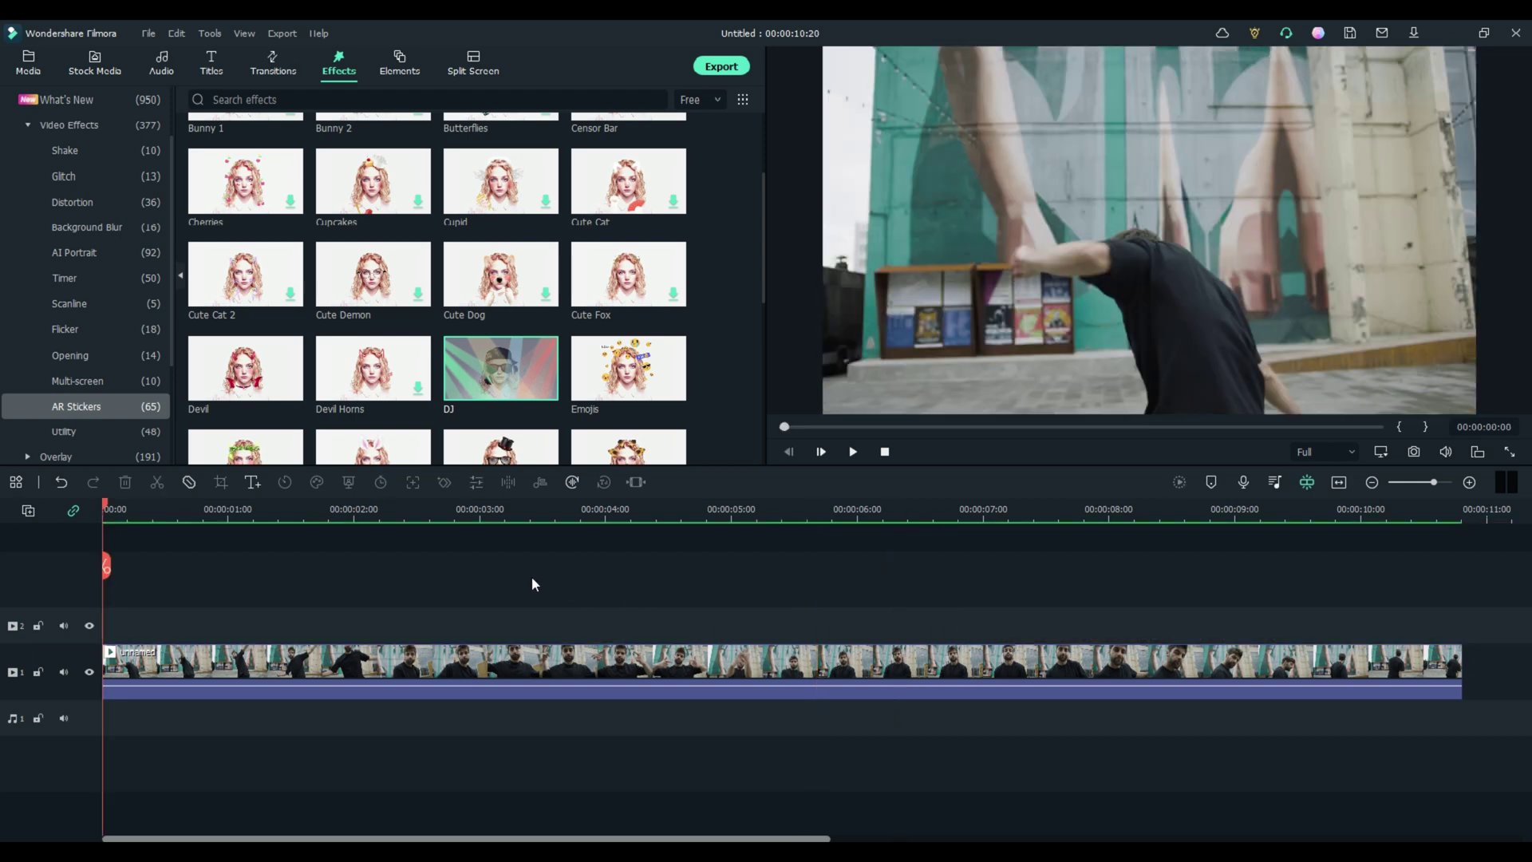
# Step: Place the Pirate sticker above the start of the clip for a preview and delete it
pyautogui.scroll(2, 567, 393)
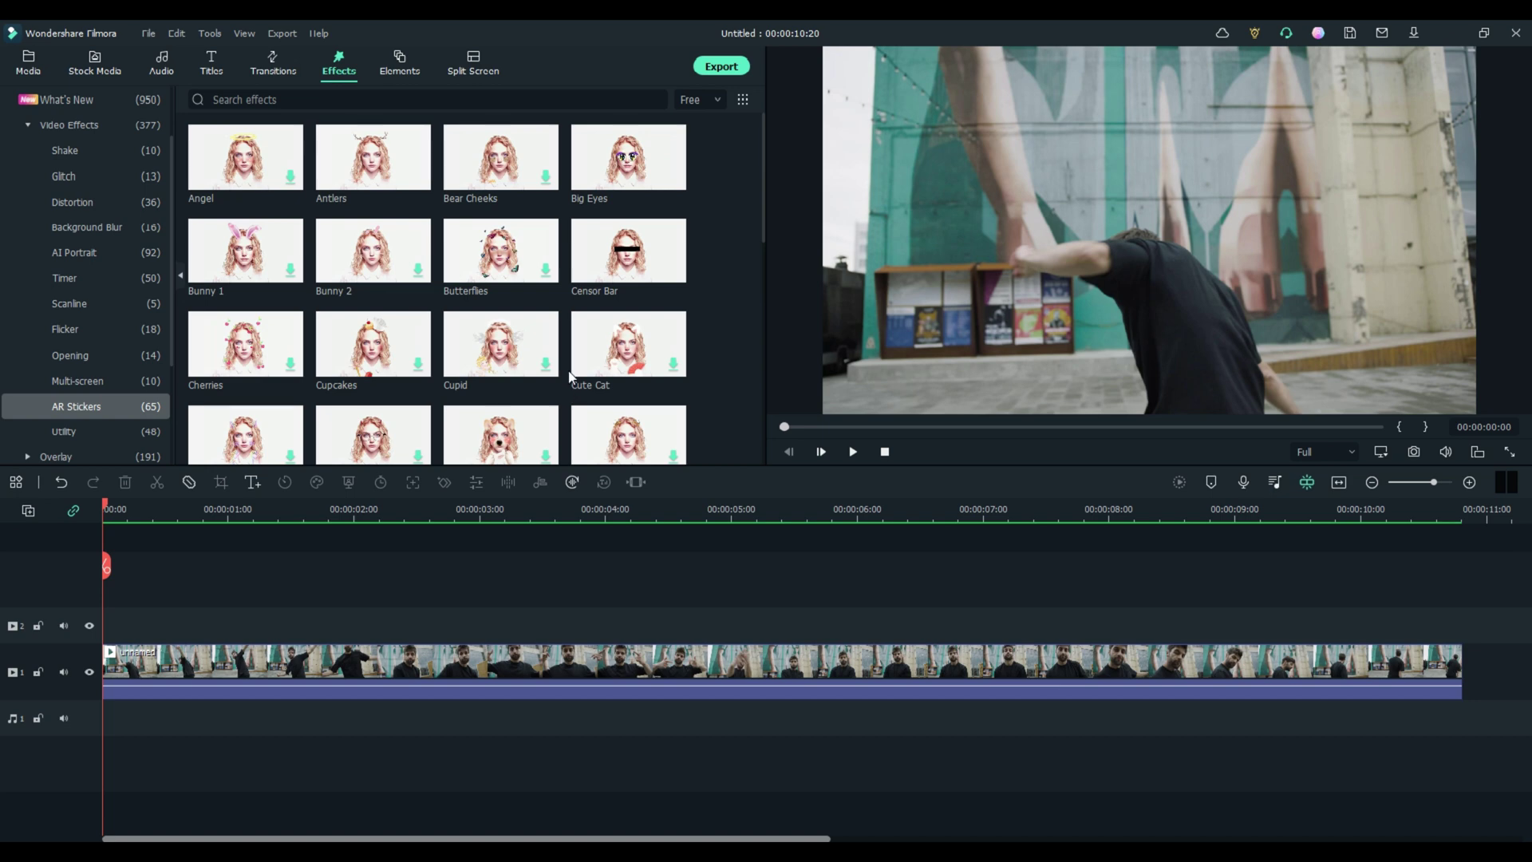
pyautogui.scroll(-10, 567, 368)
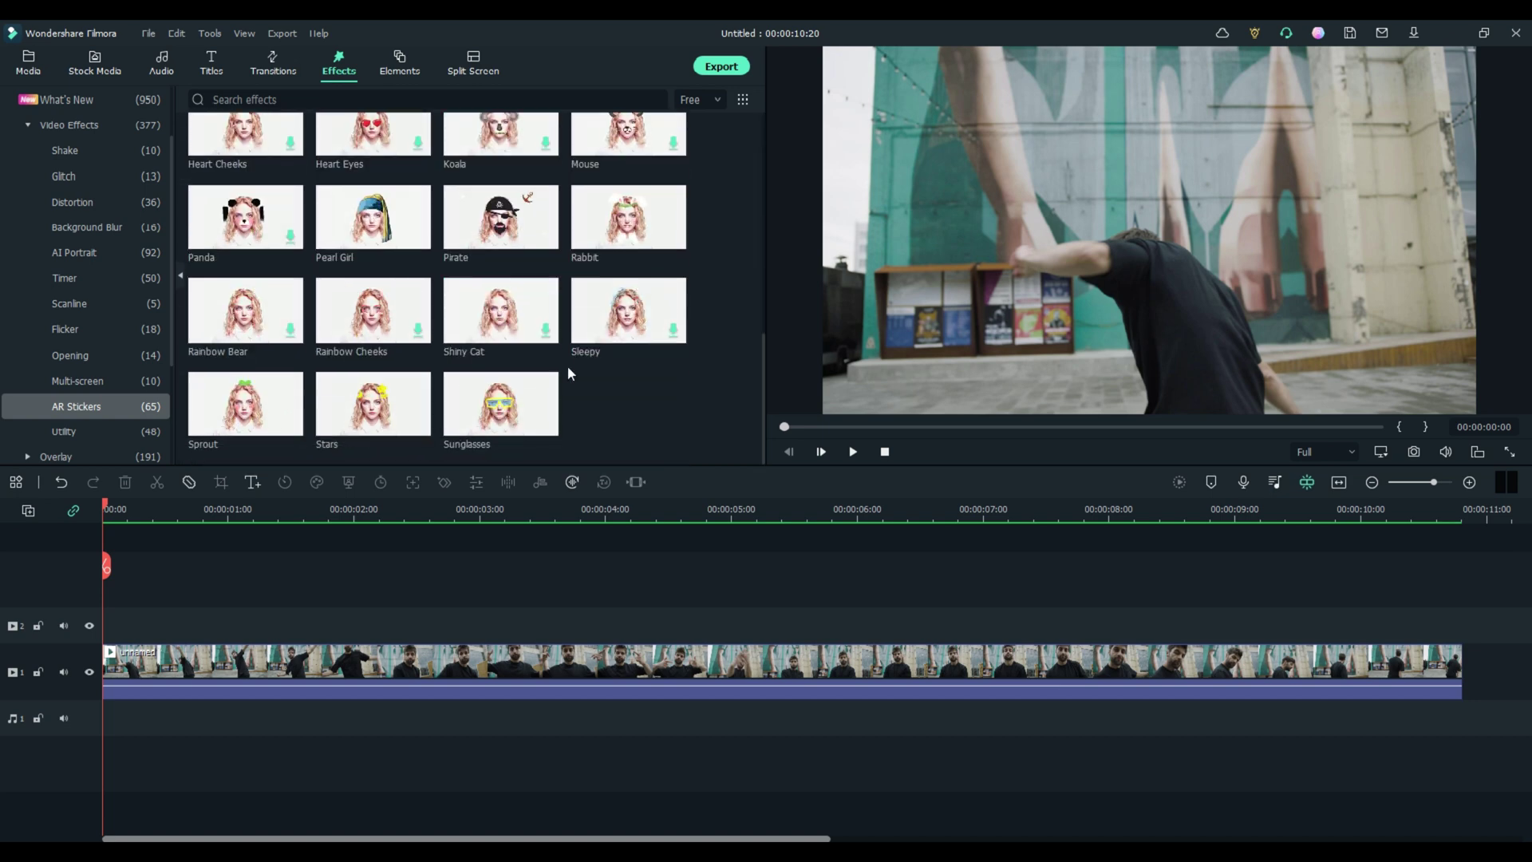
pyautogui.moveTo(501, 217); pyautogui.dragTo(95, 626)
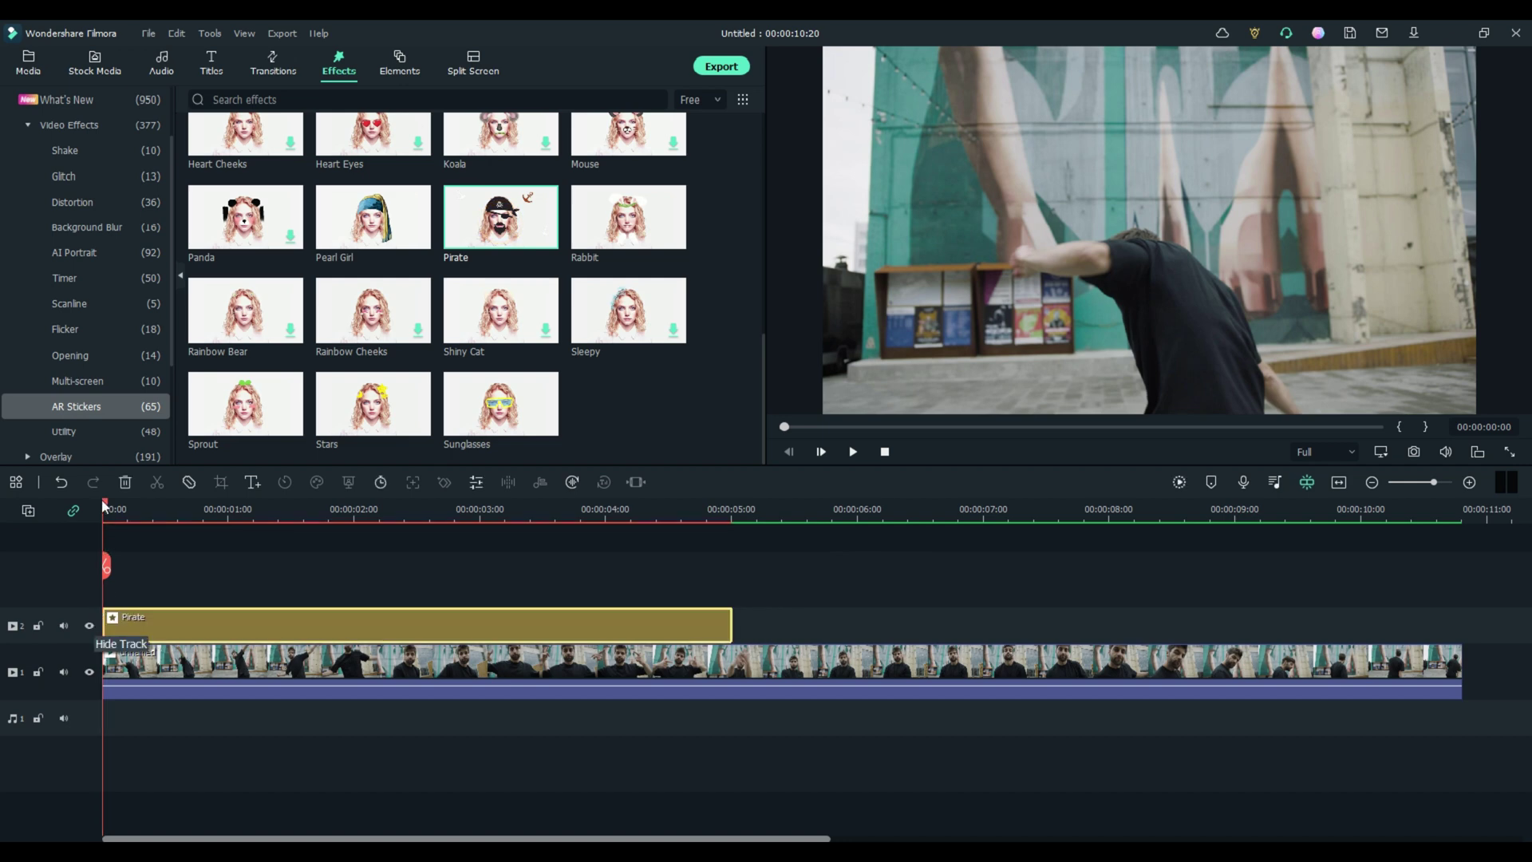
pyautogui.moveTo(108, 509); pyautogui.dragTo(536, 656)
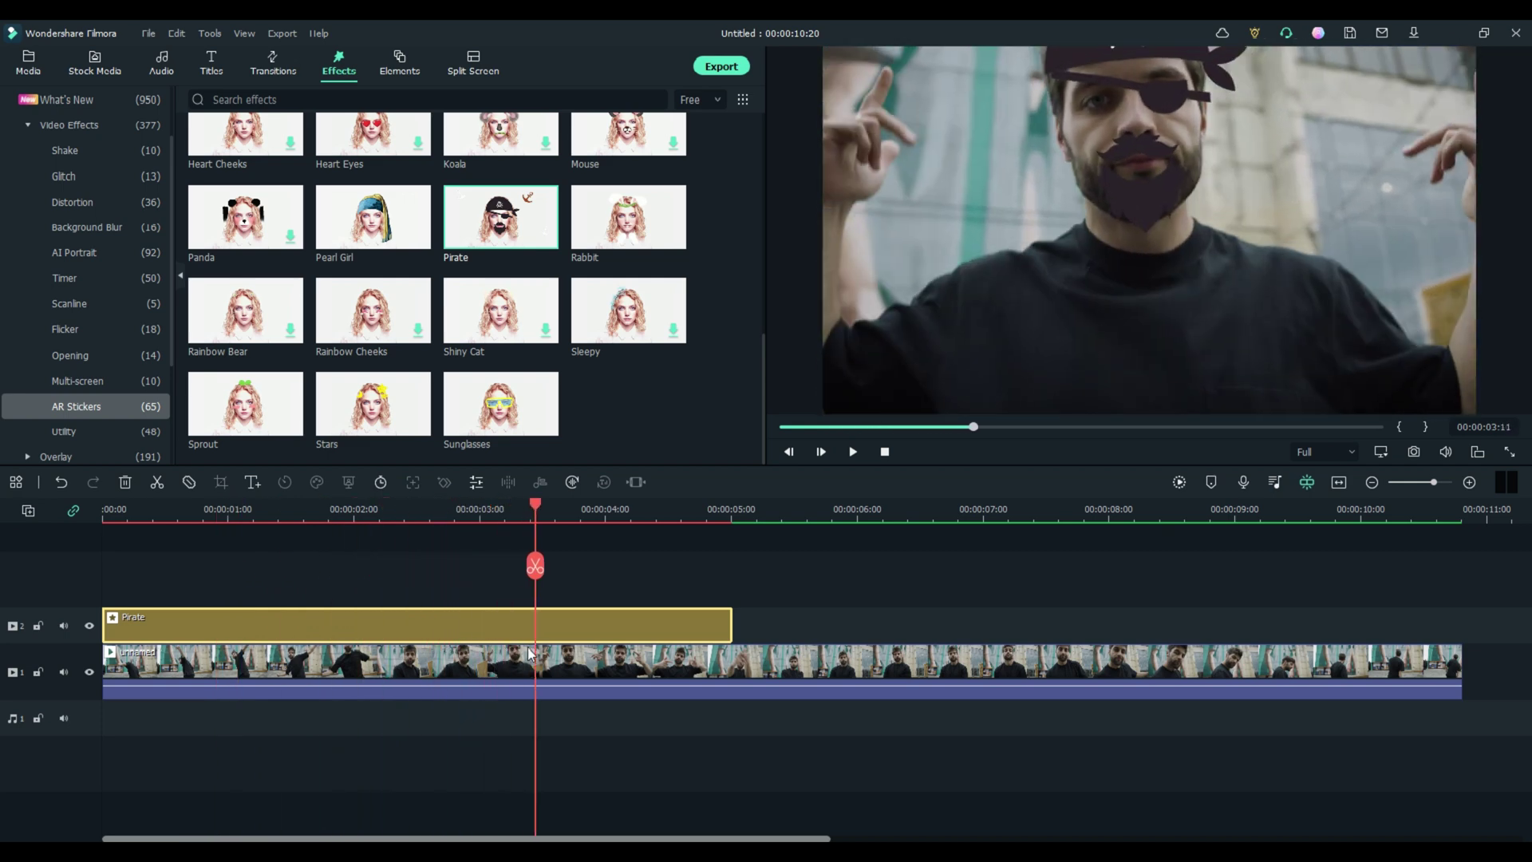
pyautogui.press('Delete')
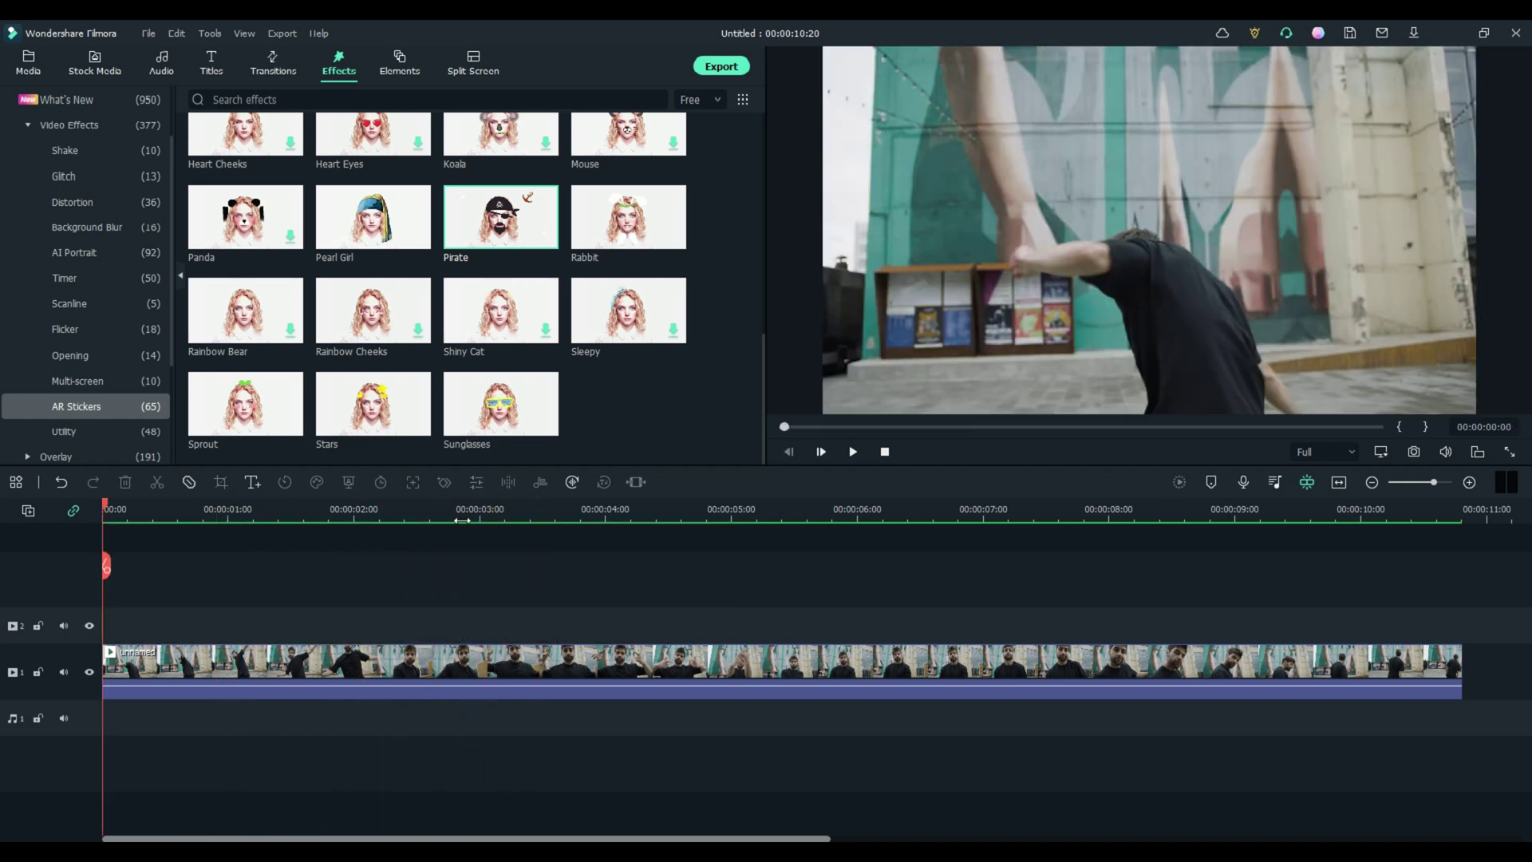
# Step: Place the Sunglasses sticker above the start of the clip for a preview and delete it
pyautogui.moveTo(496, 413); pyautogui.dragTo(126, 615)
pyautogui.moveTo(108, 506); pyautogui.dragTo(327, 617)
pyautogui.moveTo(189, 608); pyautogui.dragTo(103, 606)
pyautogui.press('Delete')
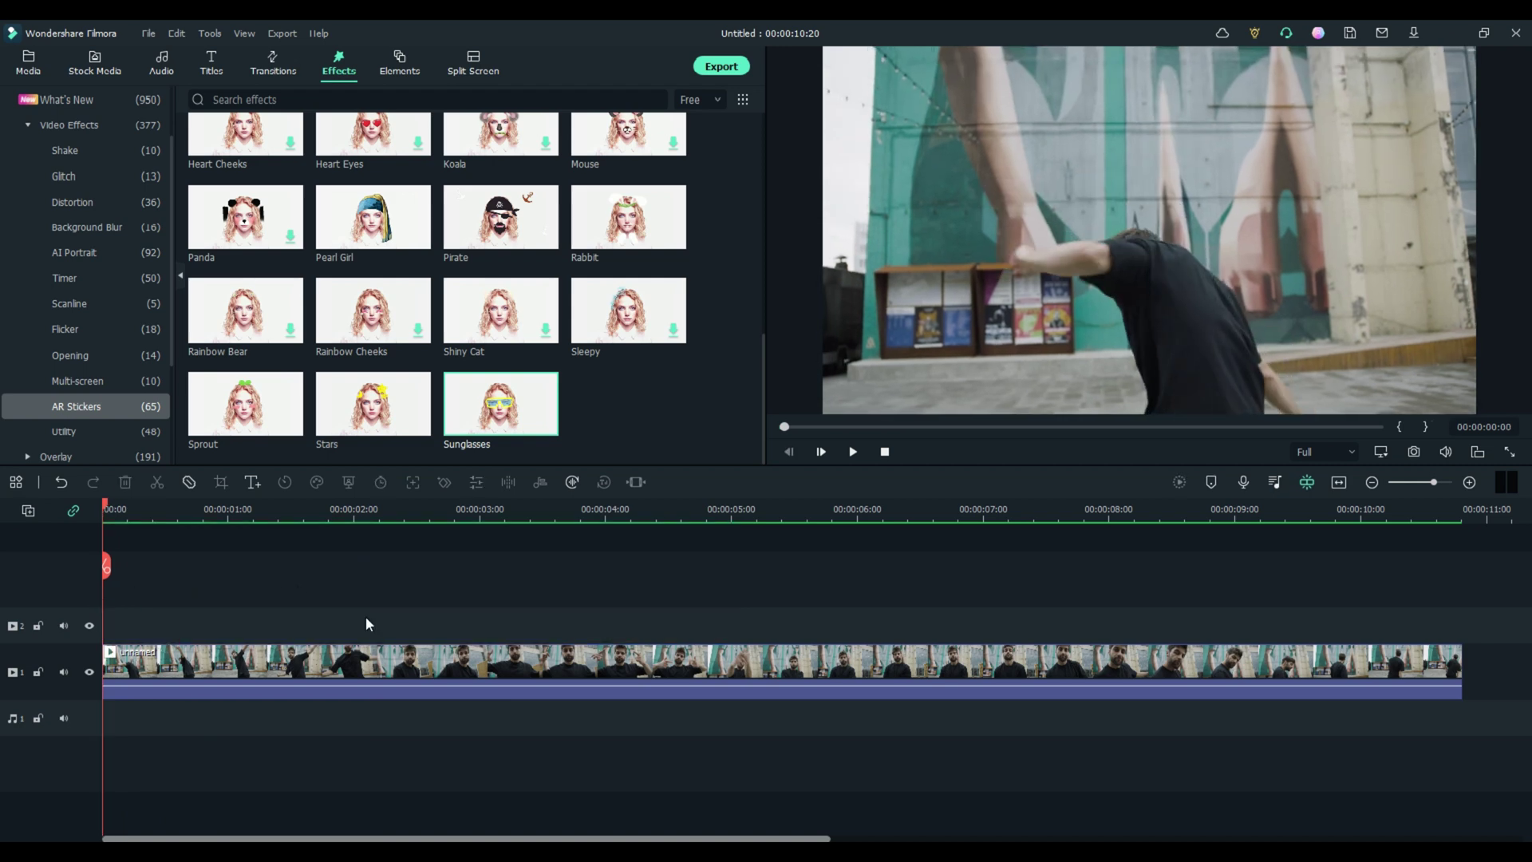
# Step: Switch the AR Stickers filter to All and browse the premium stickers
pyautogui.click(715, 99)
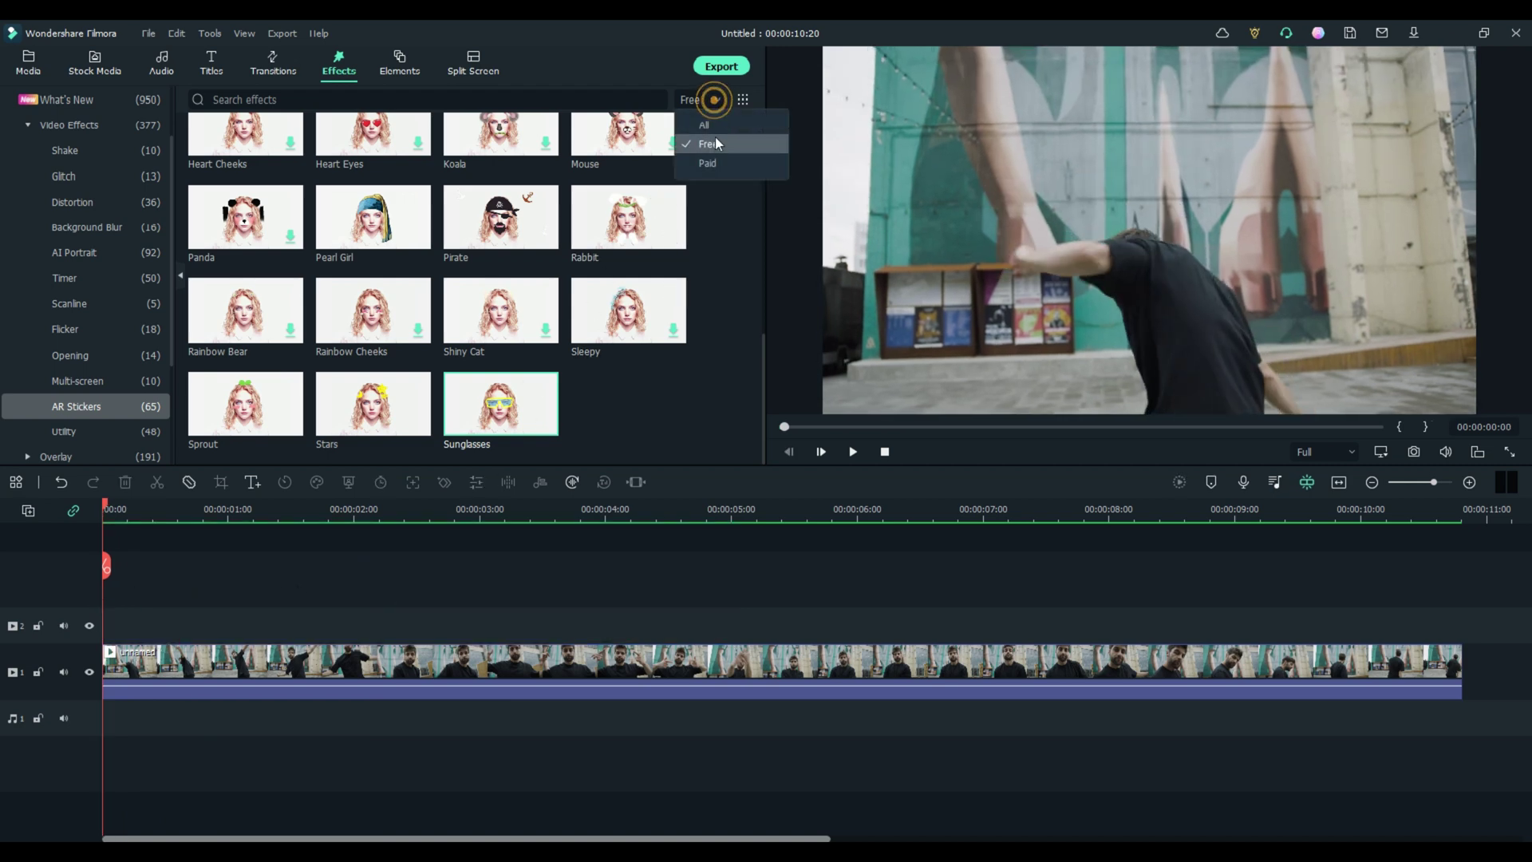
pyautogui.click(708, 124)
pyautogui.scroll(-2, 724, 284)
pyautogui.scroll(-3, 724, 286)
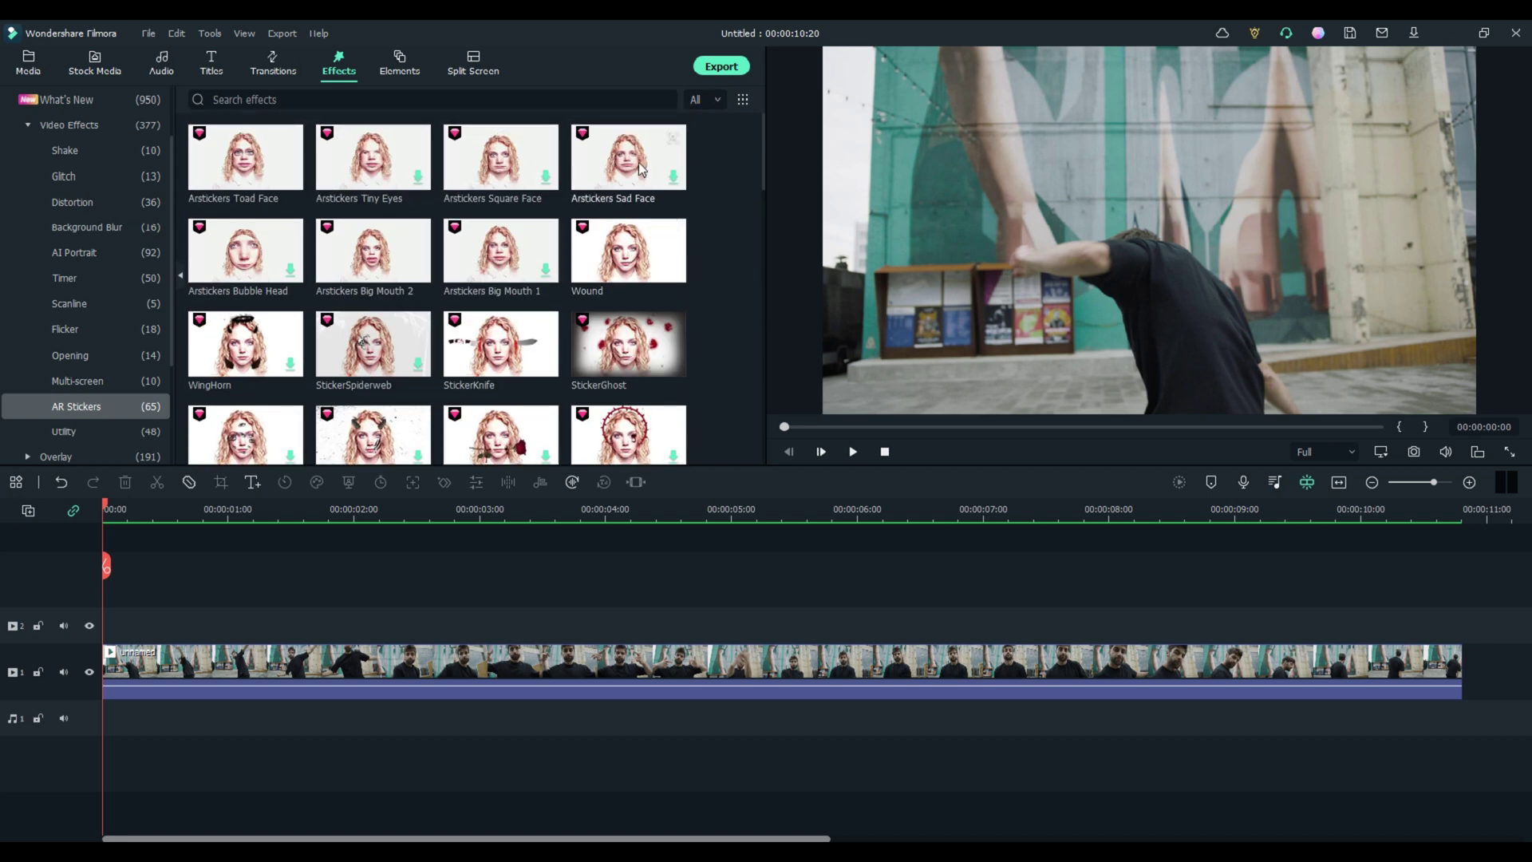
# Step: Place the Arstickers Bubble Head sticker above the start of the clip for a preview and delete it
pyautogui.moveTo(246, 254); pyautogui.dragTo(116, 590)
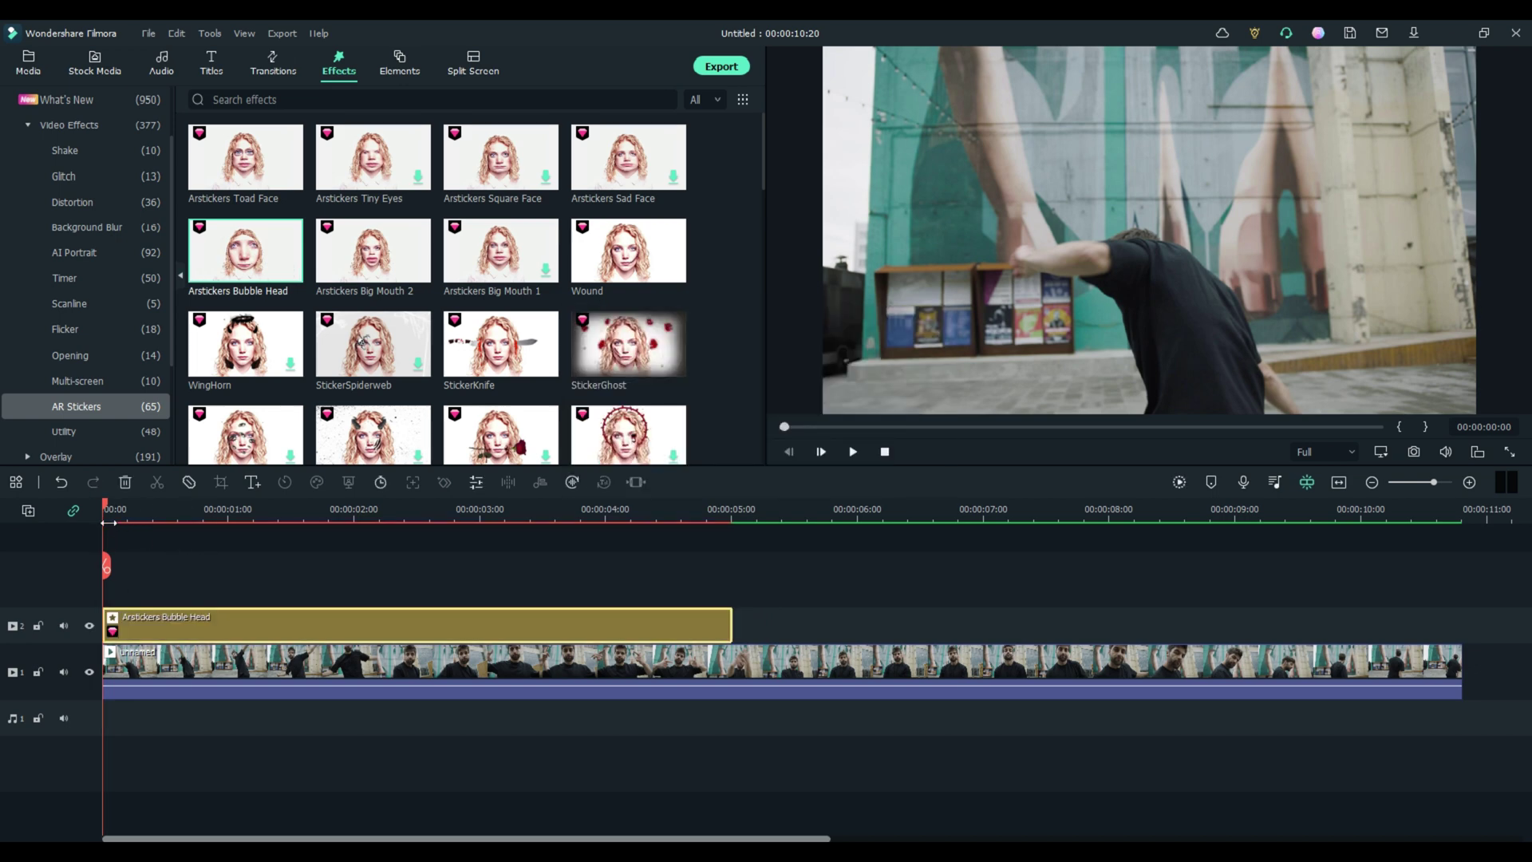
pyautogui.moveTo(107, 508); pyautogui.dragTo(104, 586)
pyautogui.press('Delete')
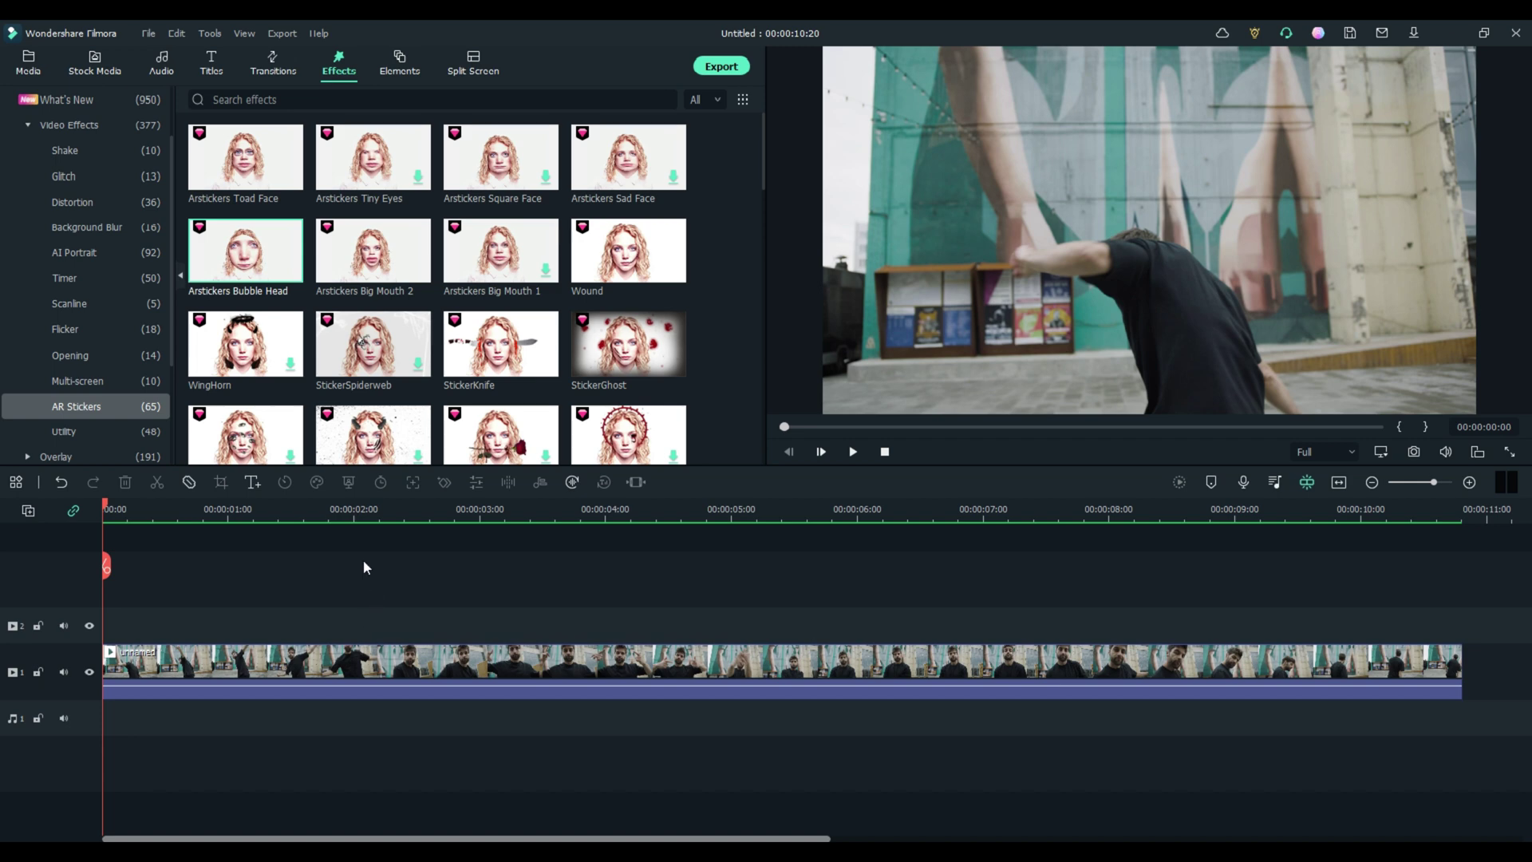
# Step: Place the StickerKnife sticker at the start of track 2 and preview it up to 00:00:02:20
pyautogui.moveTo(499, 351); pyautogui.dragTo(119, 622)
pyautogui.moveTo(110, 509); pyautogui.dragTo(454, 611)
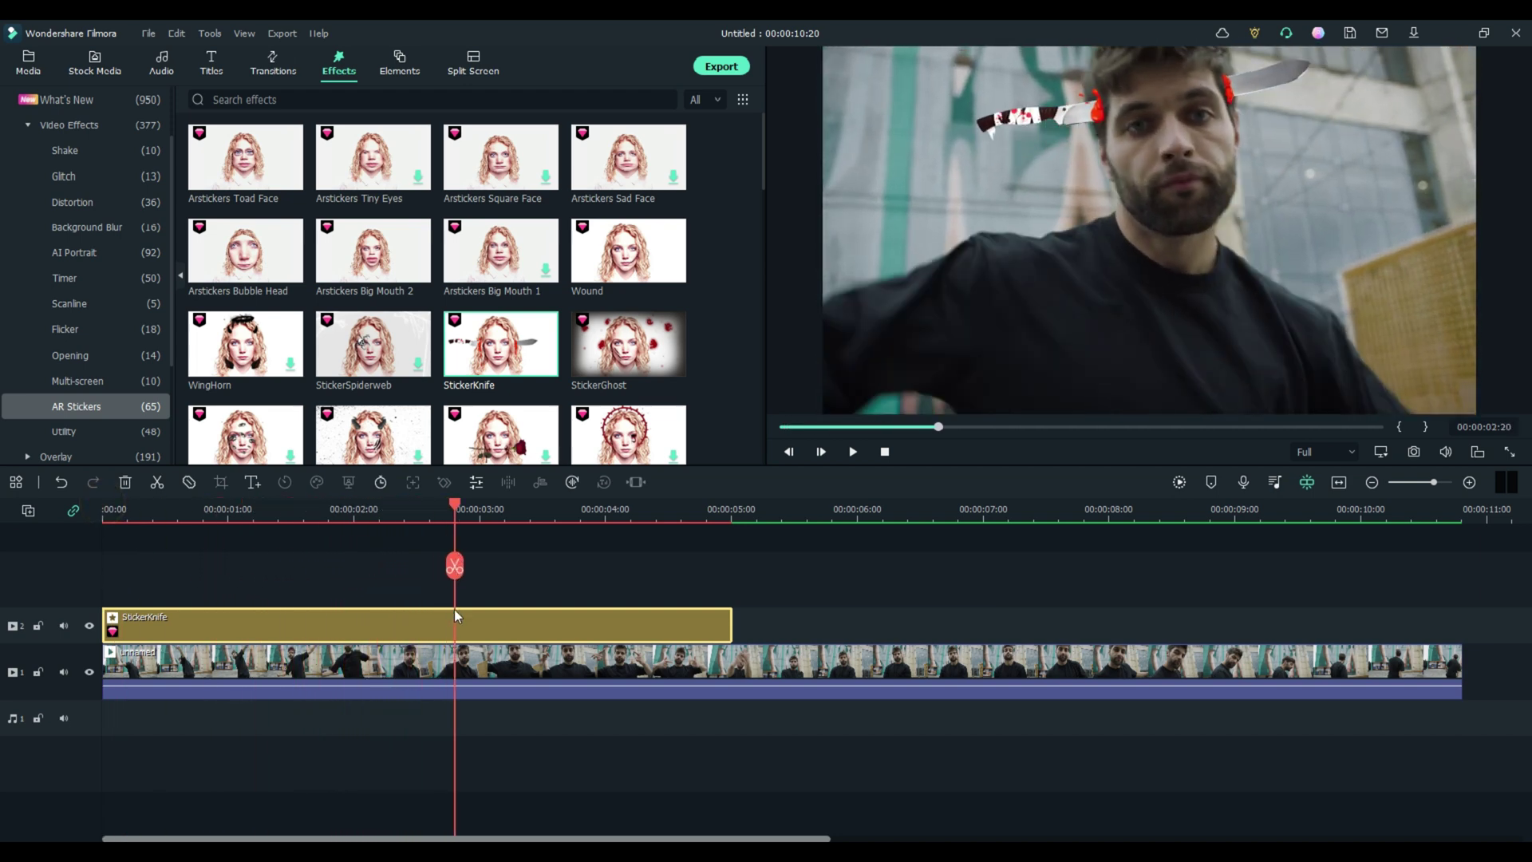
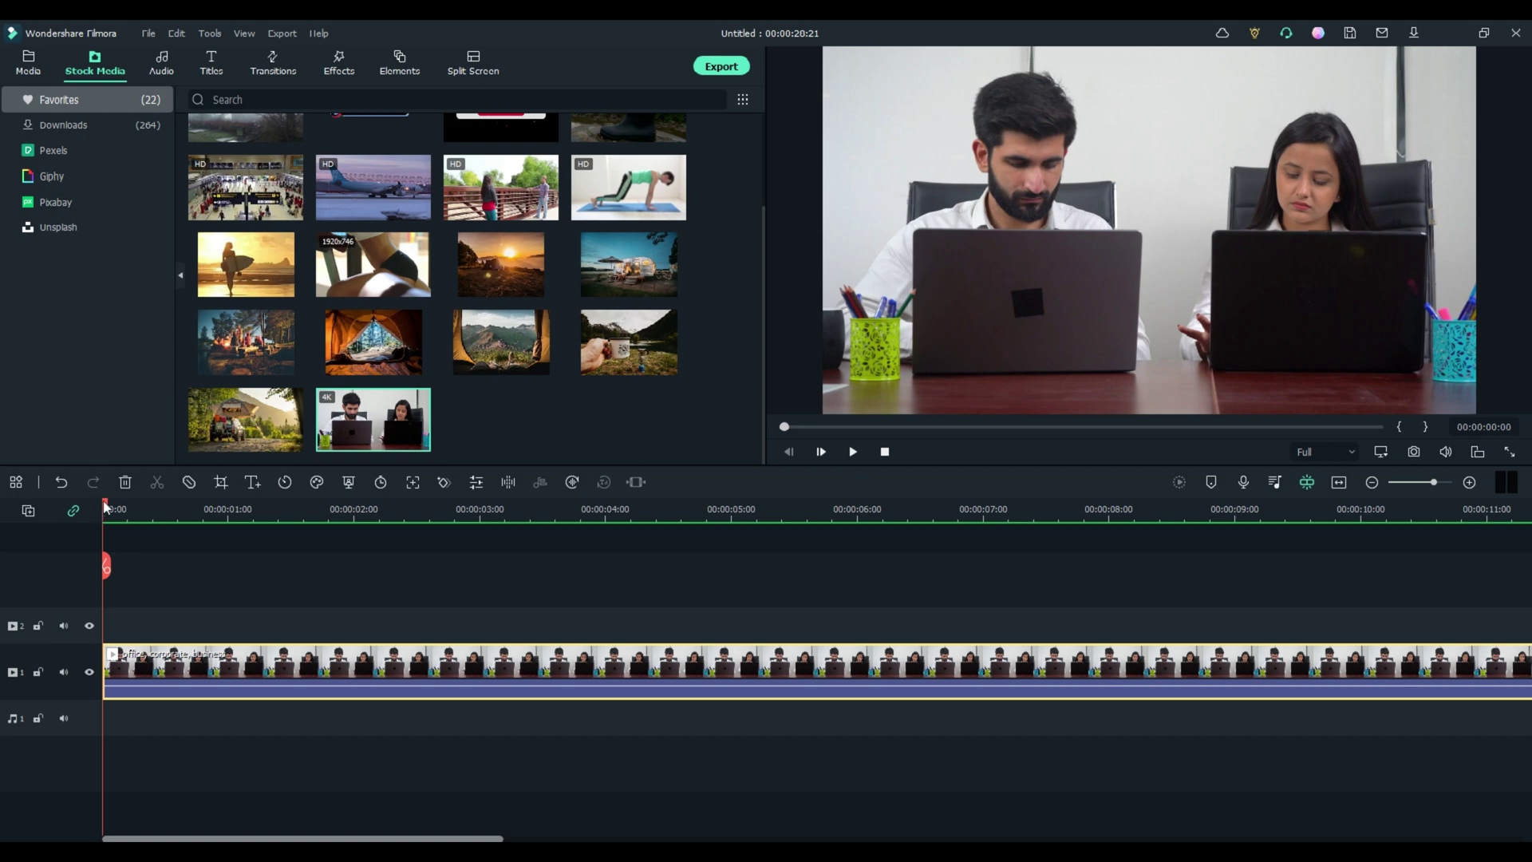
# Step: Place the DJ AR sticker above the start of the two-person clip, preview its first frames, and delete it
pyautogui.moveTo(108, 508); pyautogui.dragTo(24, 653)
pyautogui.click(338, 65)
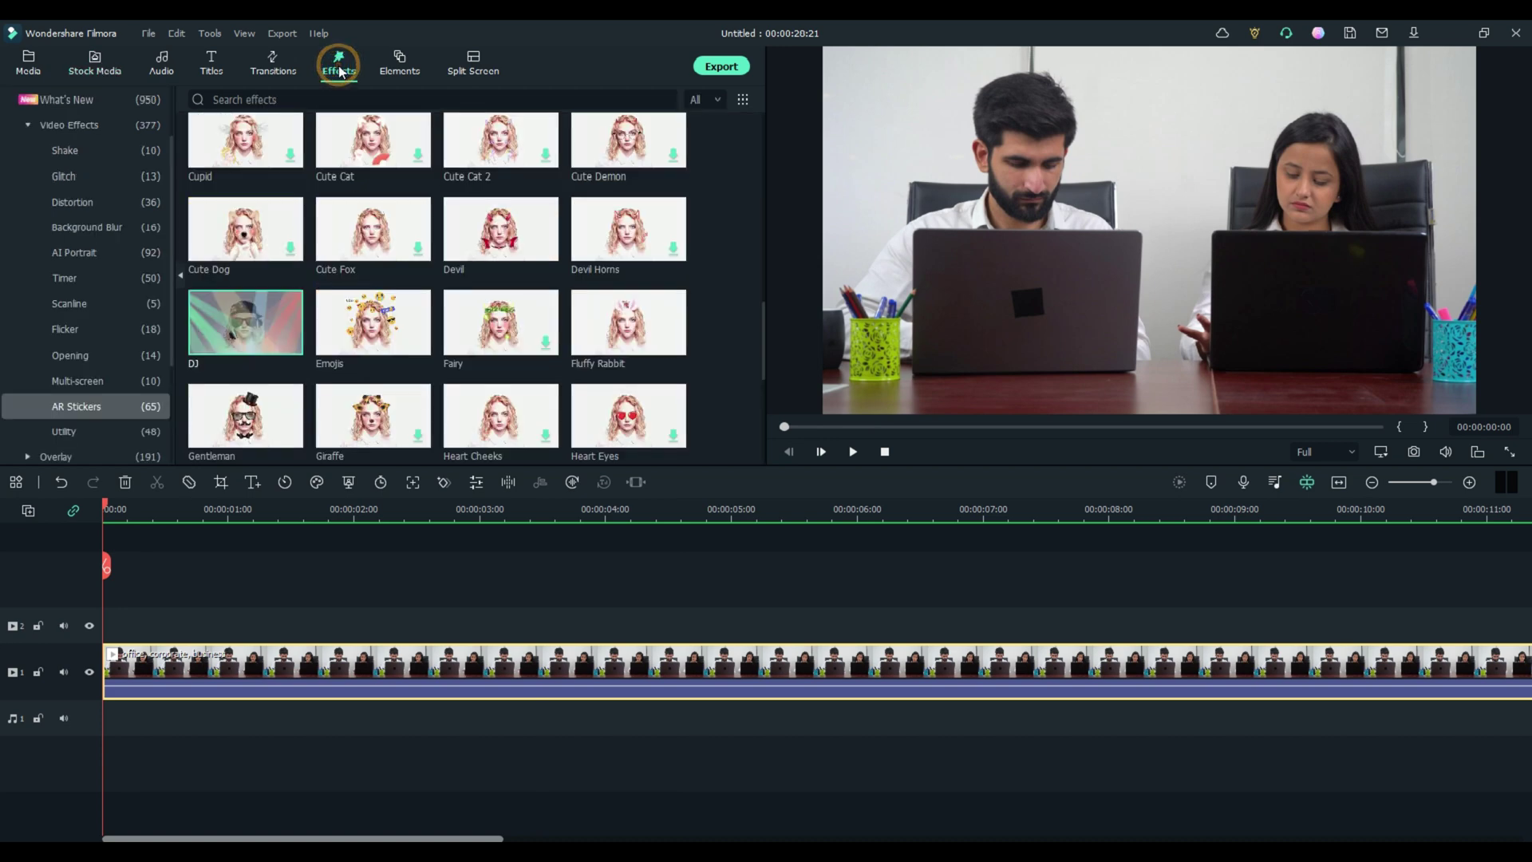
pyautogui.moveTo(251, 303); pyautogui.dragTo(103, 635)
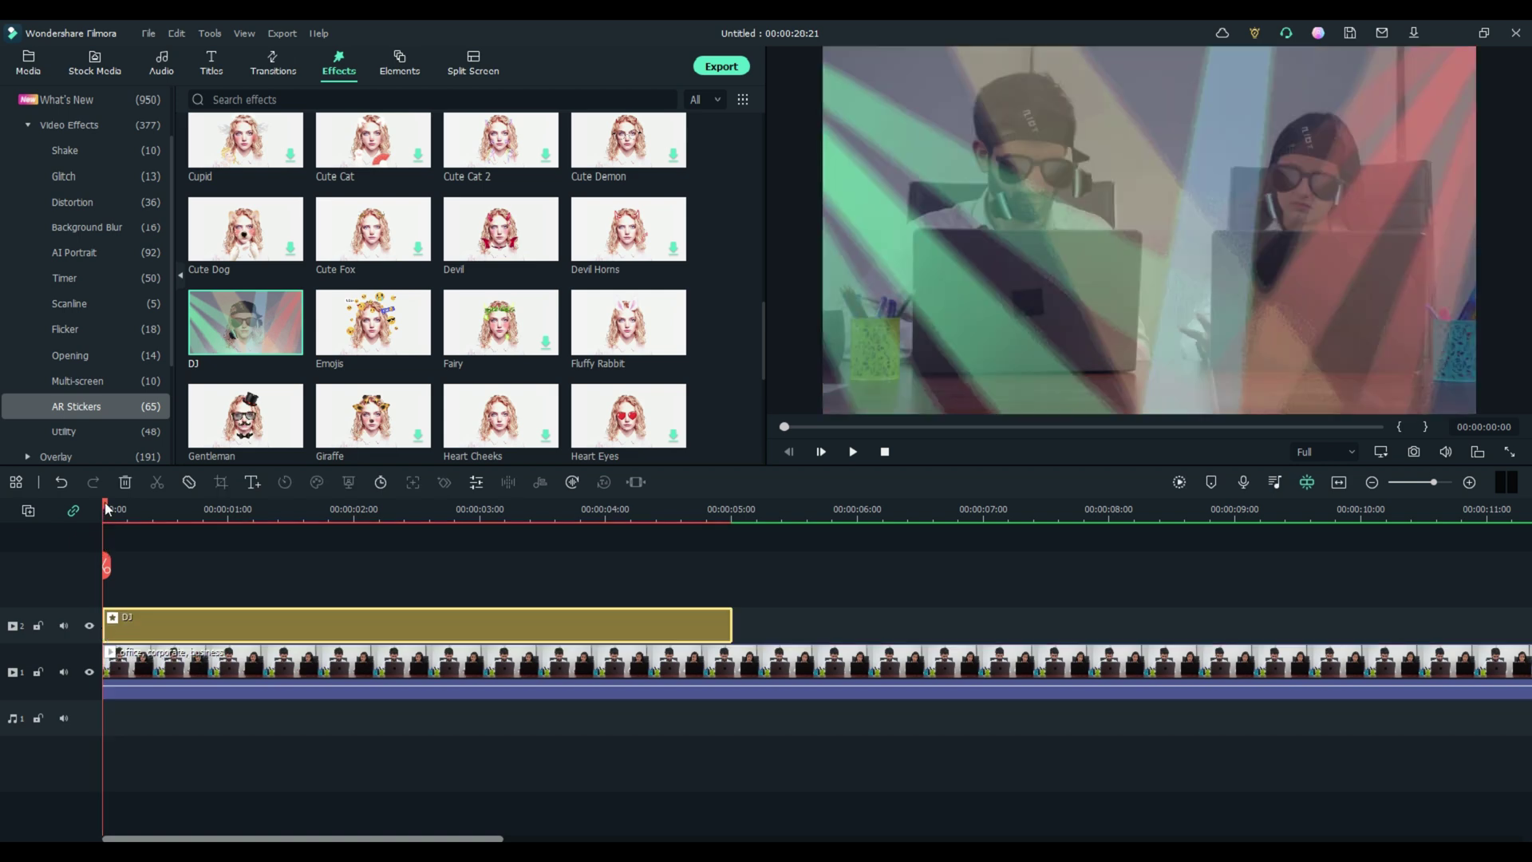
pyautogui.moveTo(108, 509); pyautogui.dragTo(134, 569)
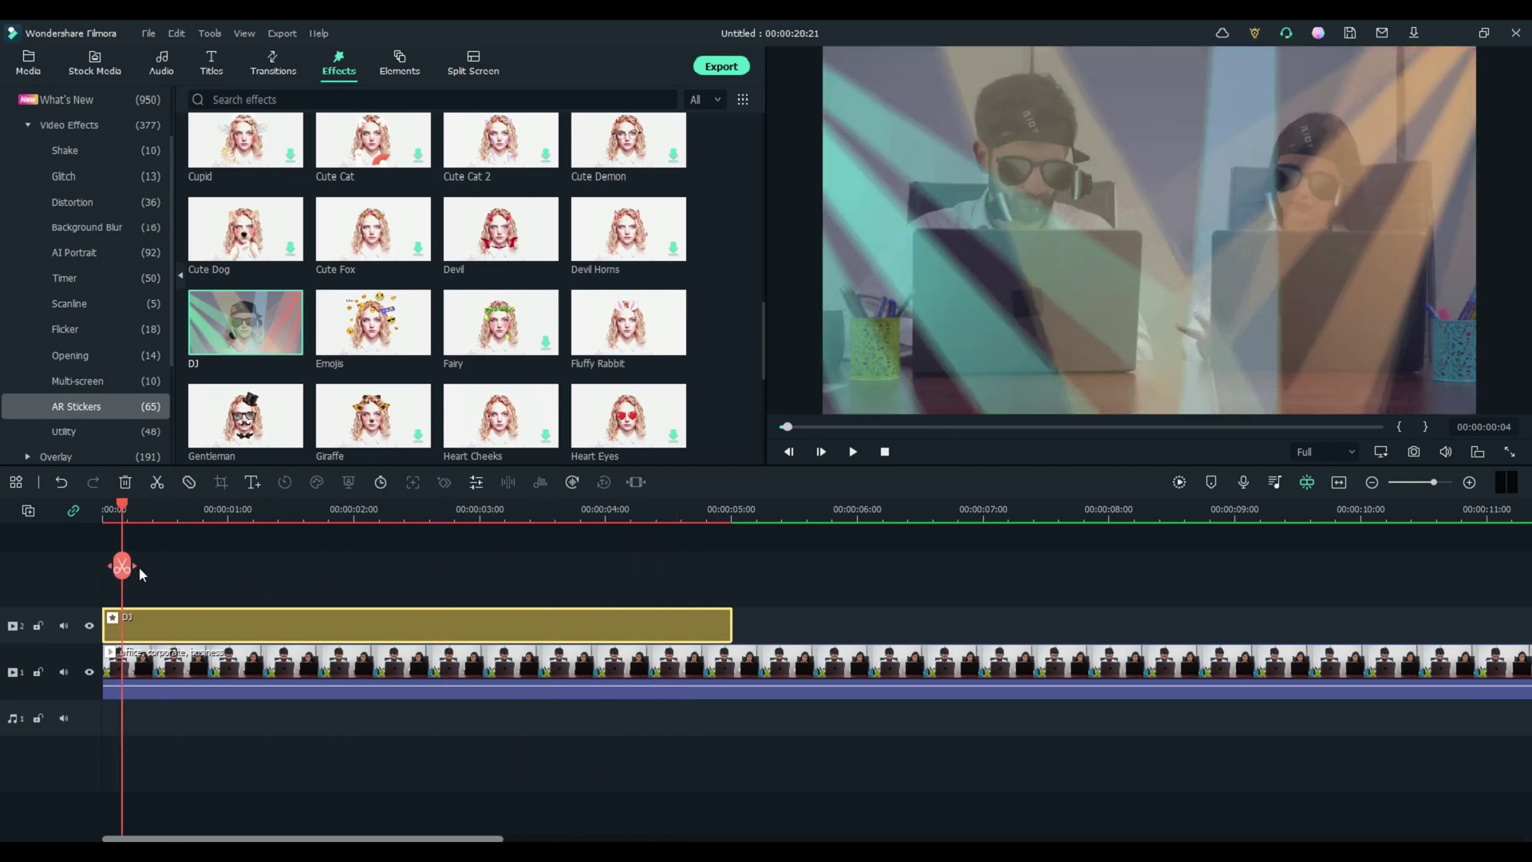
pyautogui.press('Delete')
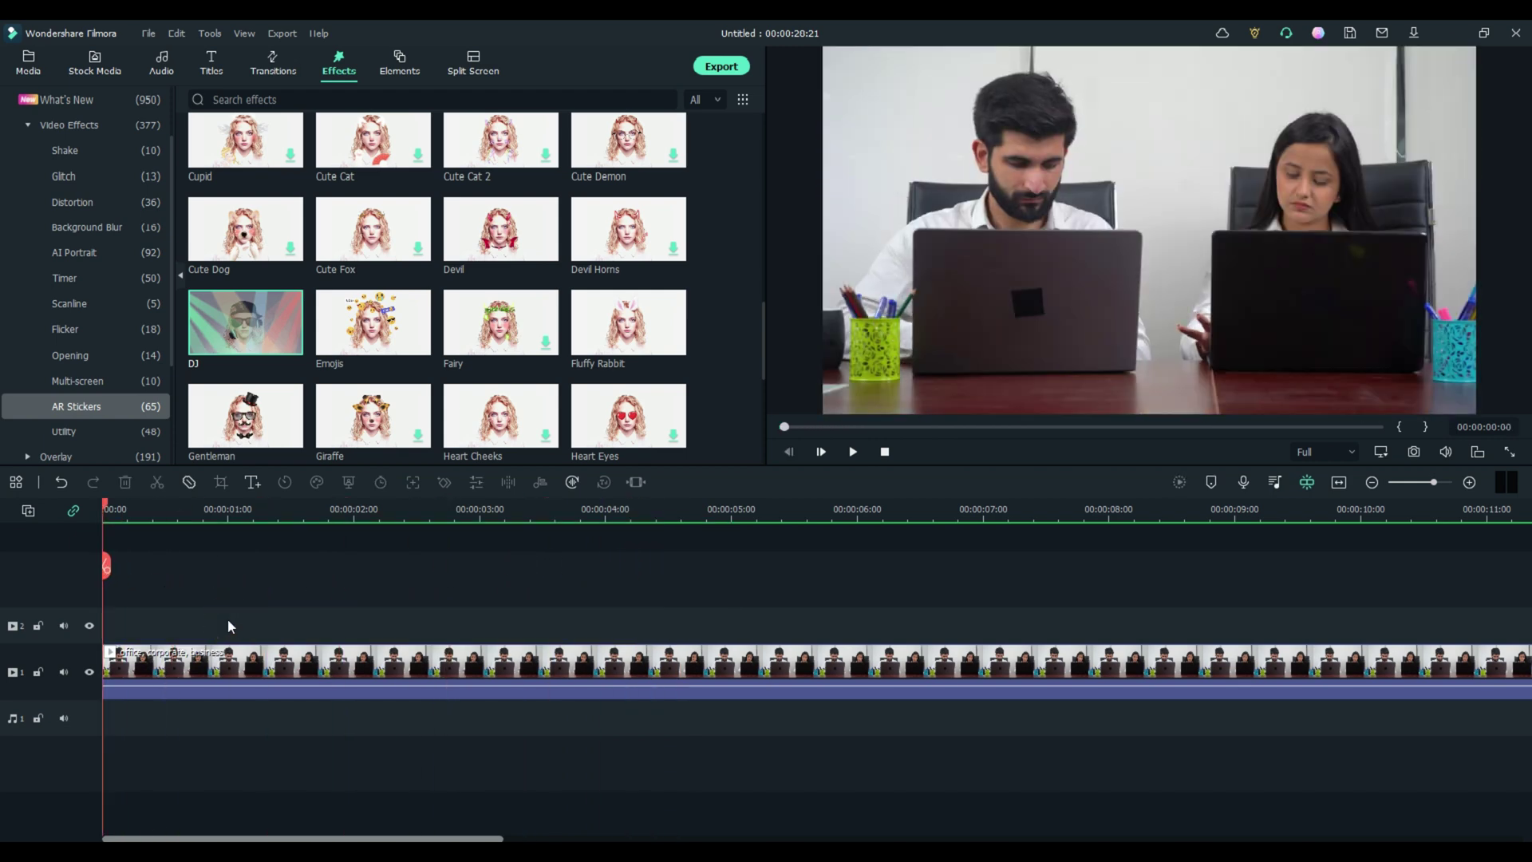
# Step: Place the Sunglasses sticker above the start of the two-person clip for a preview and delete it
pyautogui.scroll(-8, 405, 352)
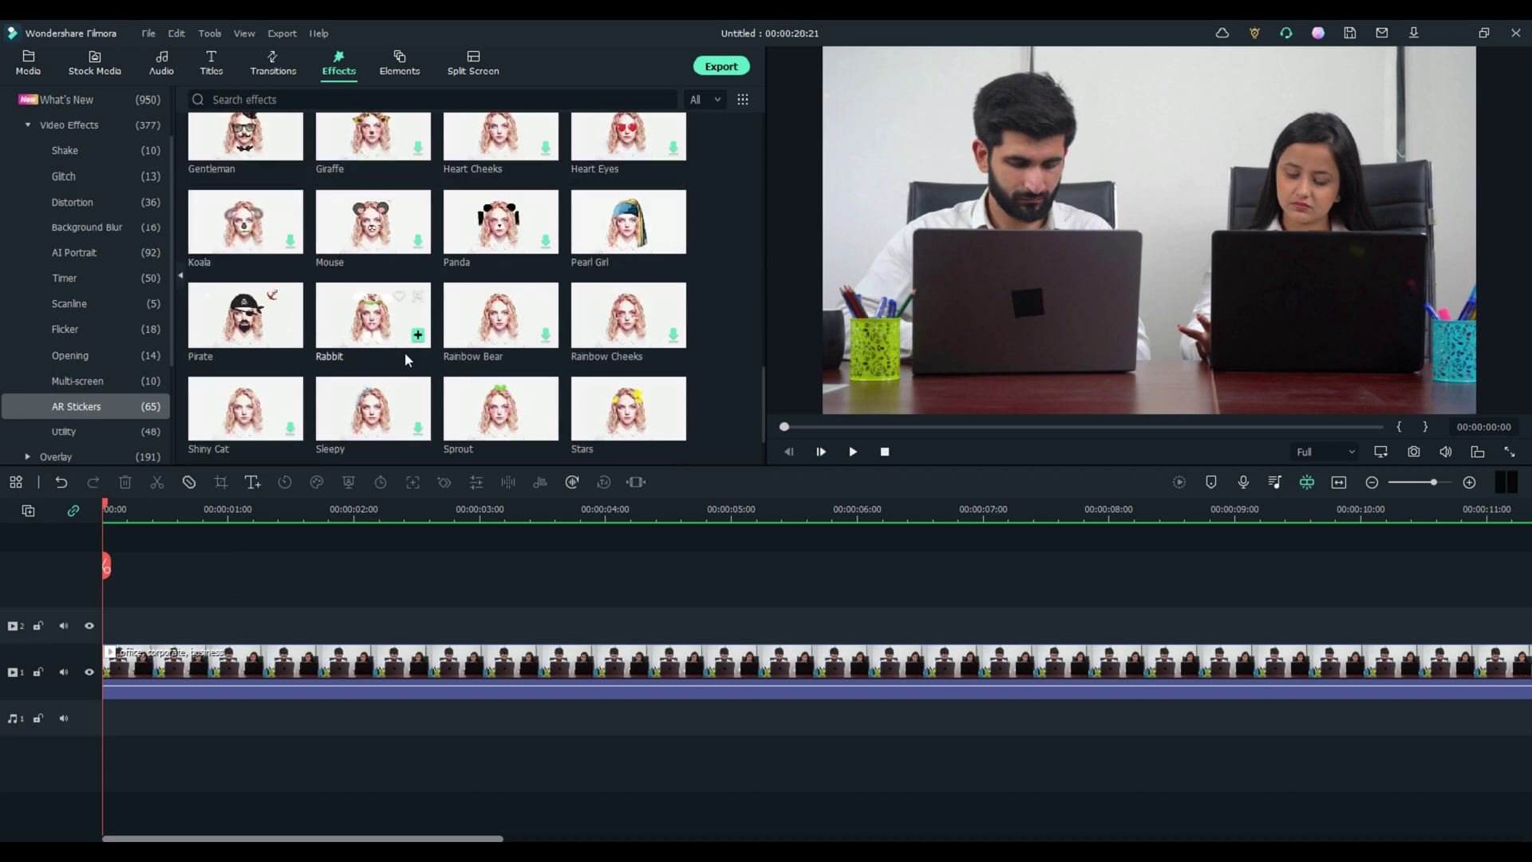
pyautogui.moveTo(251, 406); pyautogui.dragTo(119, 619)
pyautogui.moveTo(106, 514)
pyautogui.mouseDown()
pyautogui.moveTo(122, 500)
pyautogui.moveTo(663, 552)
pyautogui.moveTo(100, 540)
pyautogui.moveTo(123, 528)
pyautogui.mouseUp()
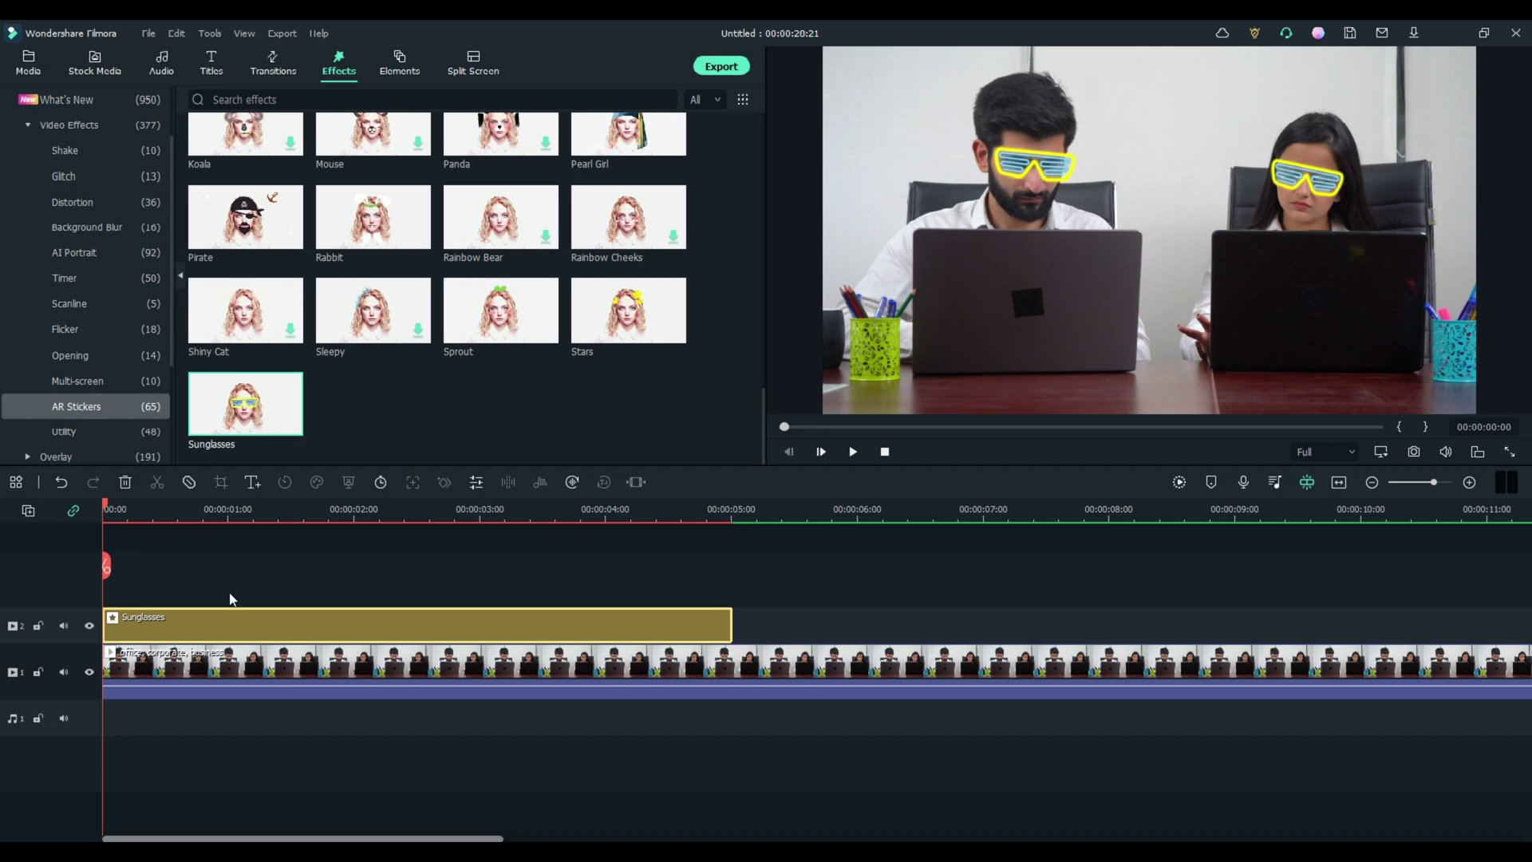
pyautogui.press('Delete')
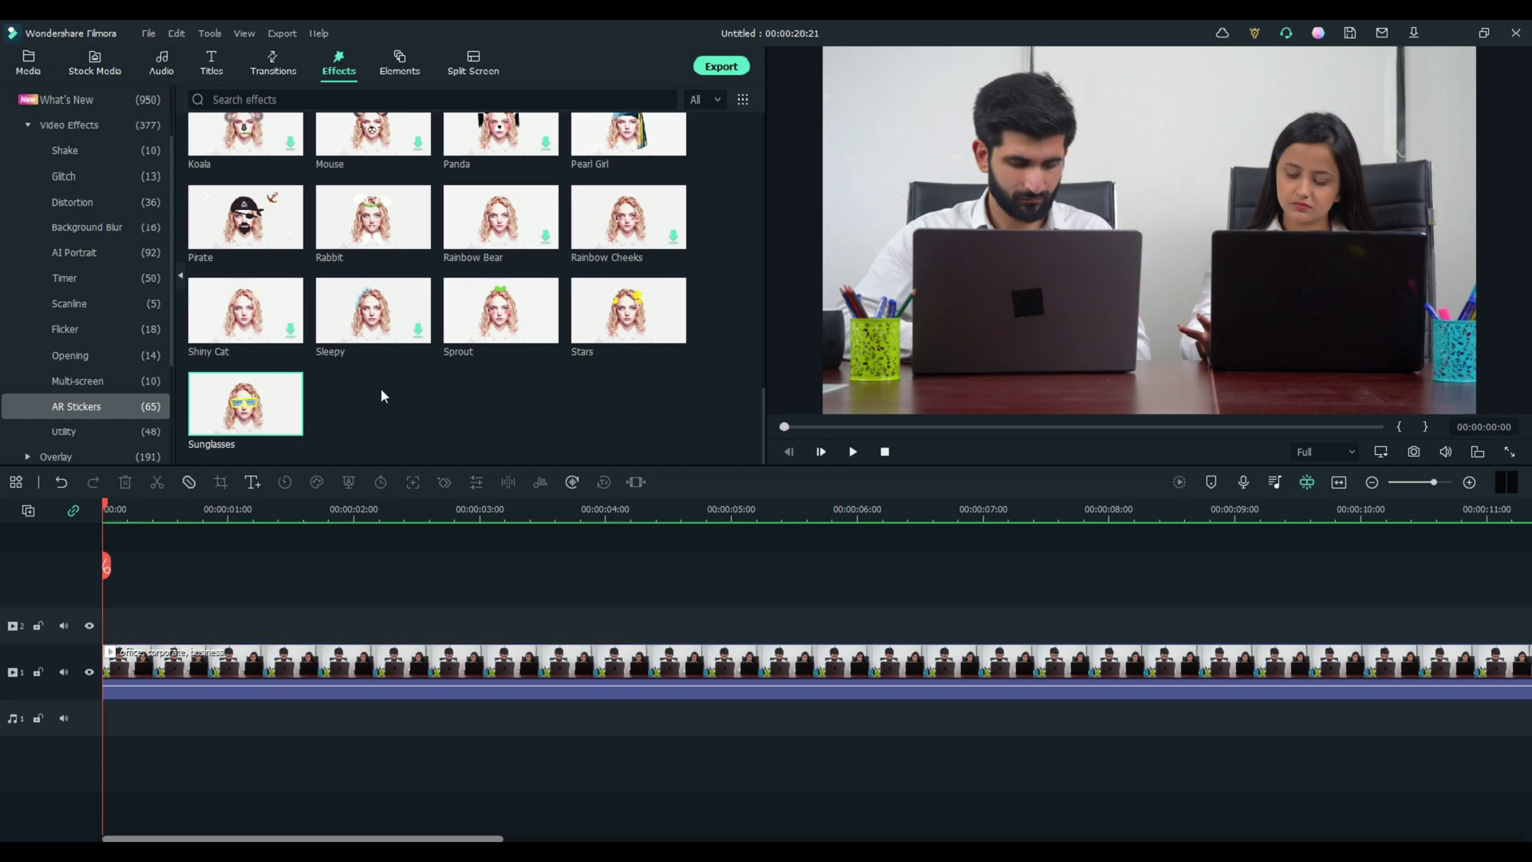
# Step: Place the Pirate sticker at the start of track 2, preview it up to about 00:00:01:01, and delete it
pyautogui.scroll(3, 388, 365)
pyautogui.moveTo(245, 359); pyautogui.dragTo(117, 632)
pyautogui.moveTo(107, 507); pyautogui.dragTo(242, 538)
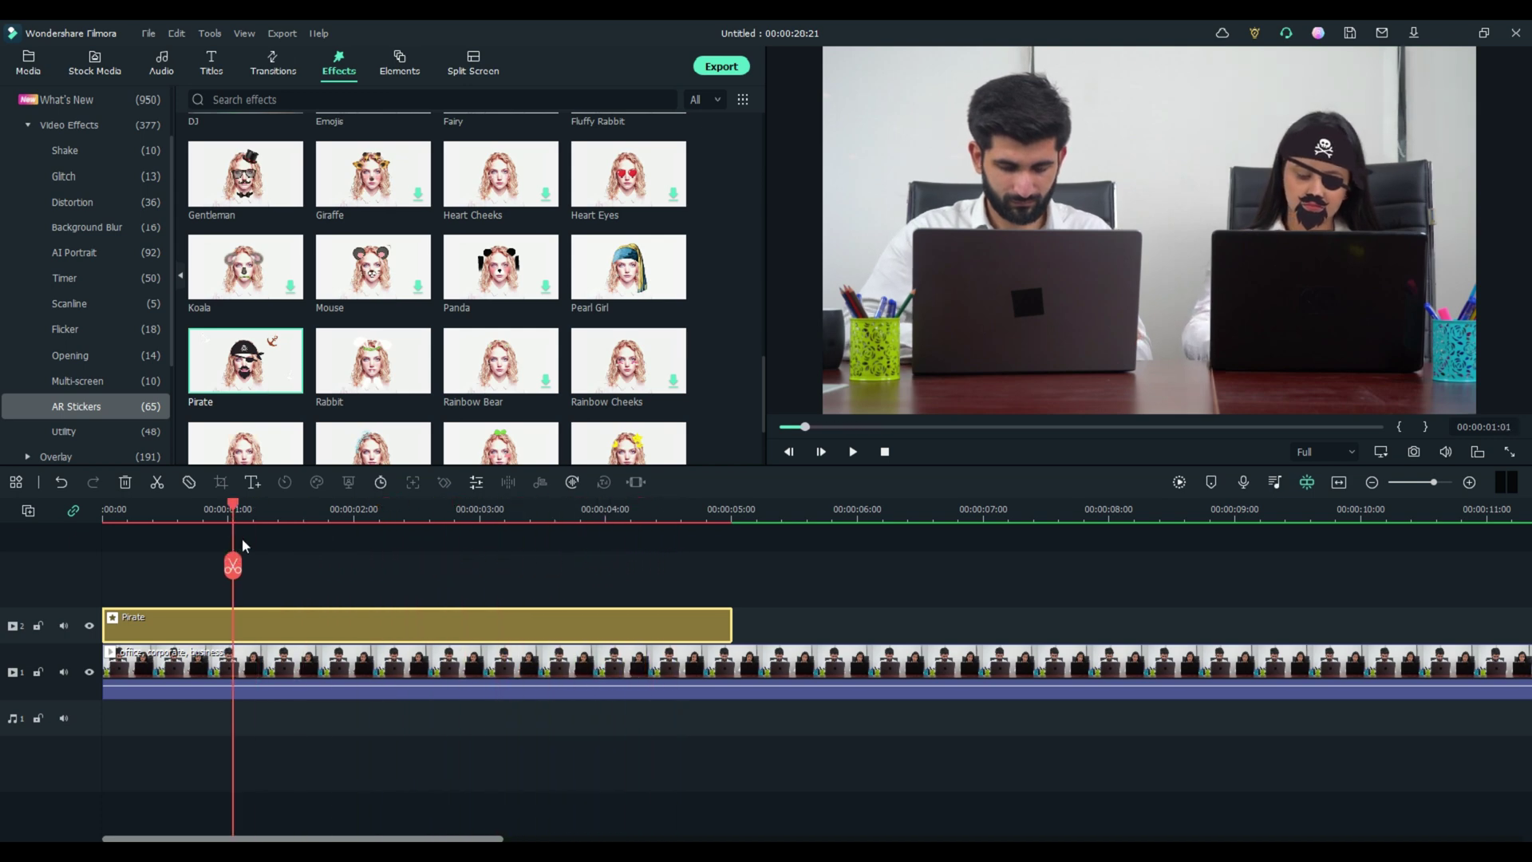
pyautogui.press('Delete')
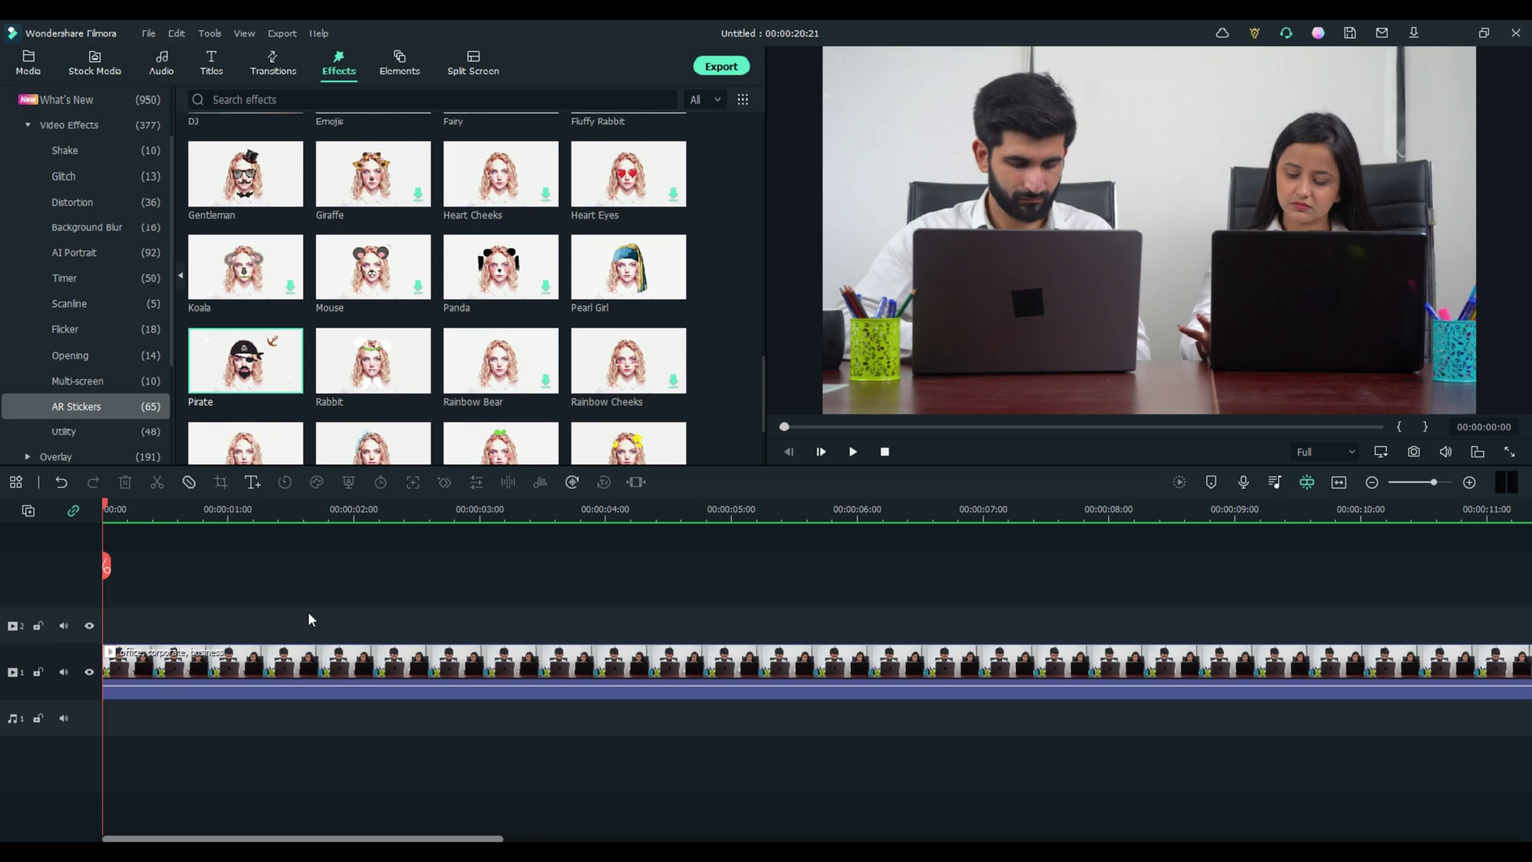
# Step: Place the Pearl Girl sticker at the start of track 2, preview it up to 00:00:02:16, and delete it
pyautogui.moveTo(622, 279); pyautogui.dragTo(112, 618)
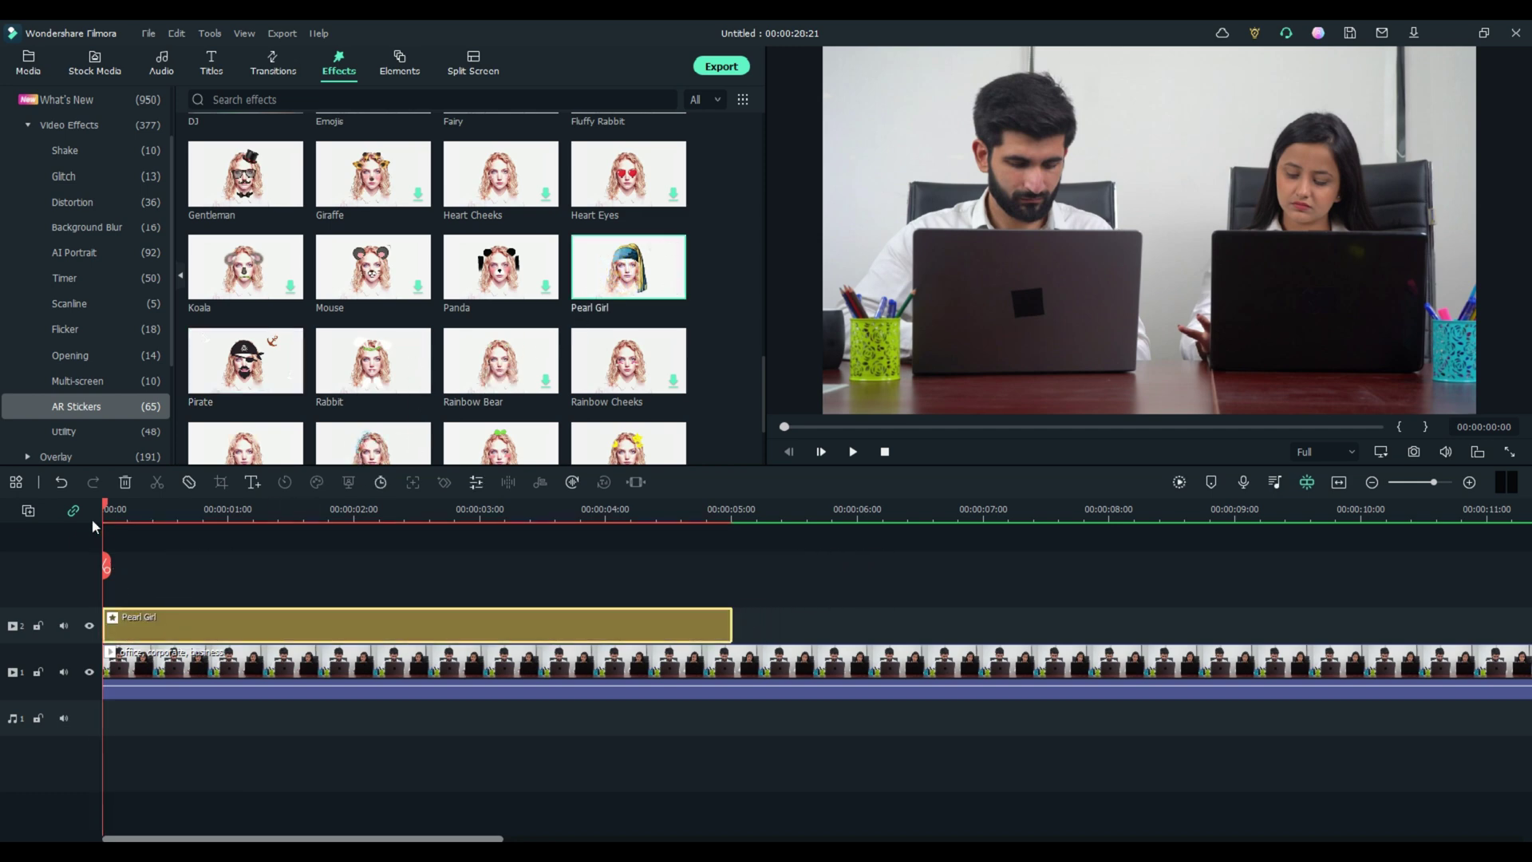
pyautogui.moveTo(106, 511); pyautogui.dragTo(434, 524)
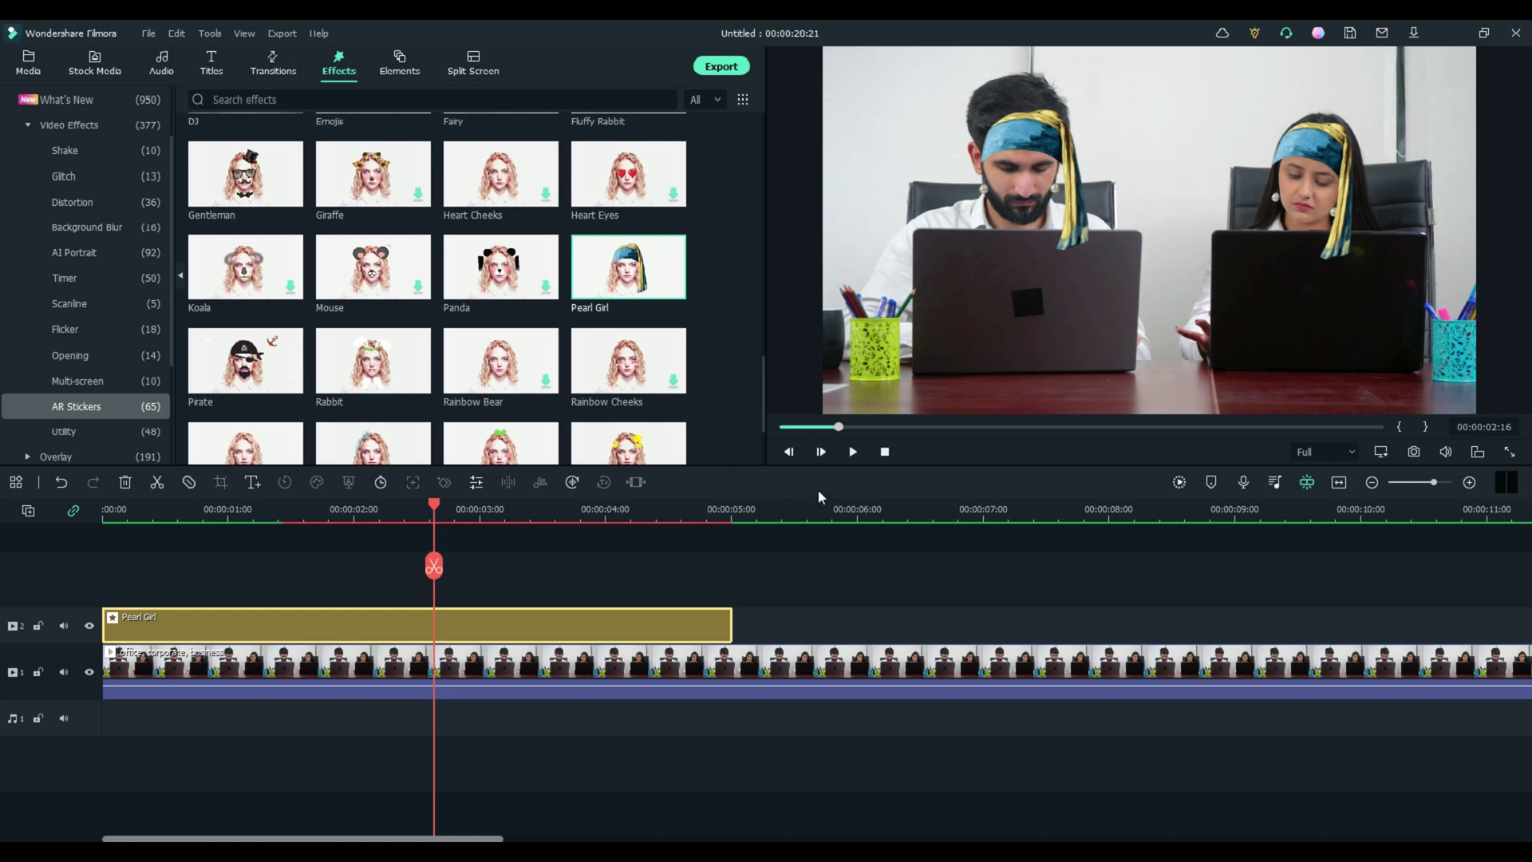
pyautogui.press('Home')
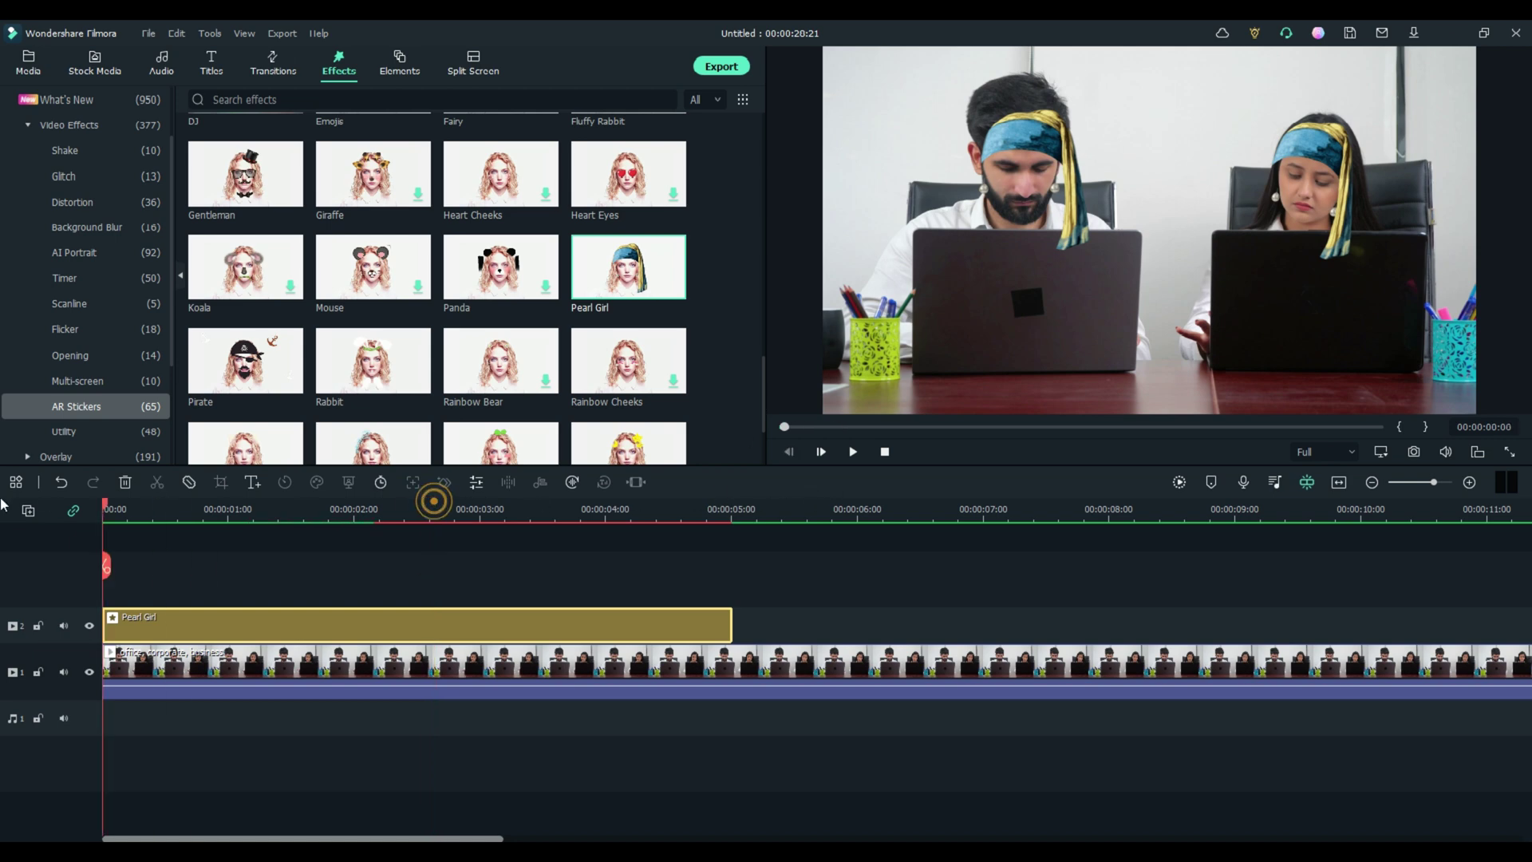
pyautogui.press('Delete')
pyautogui.click(247, 612)
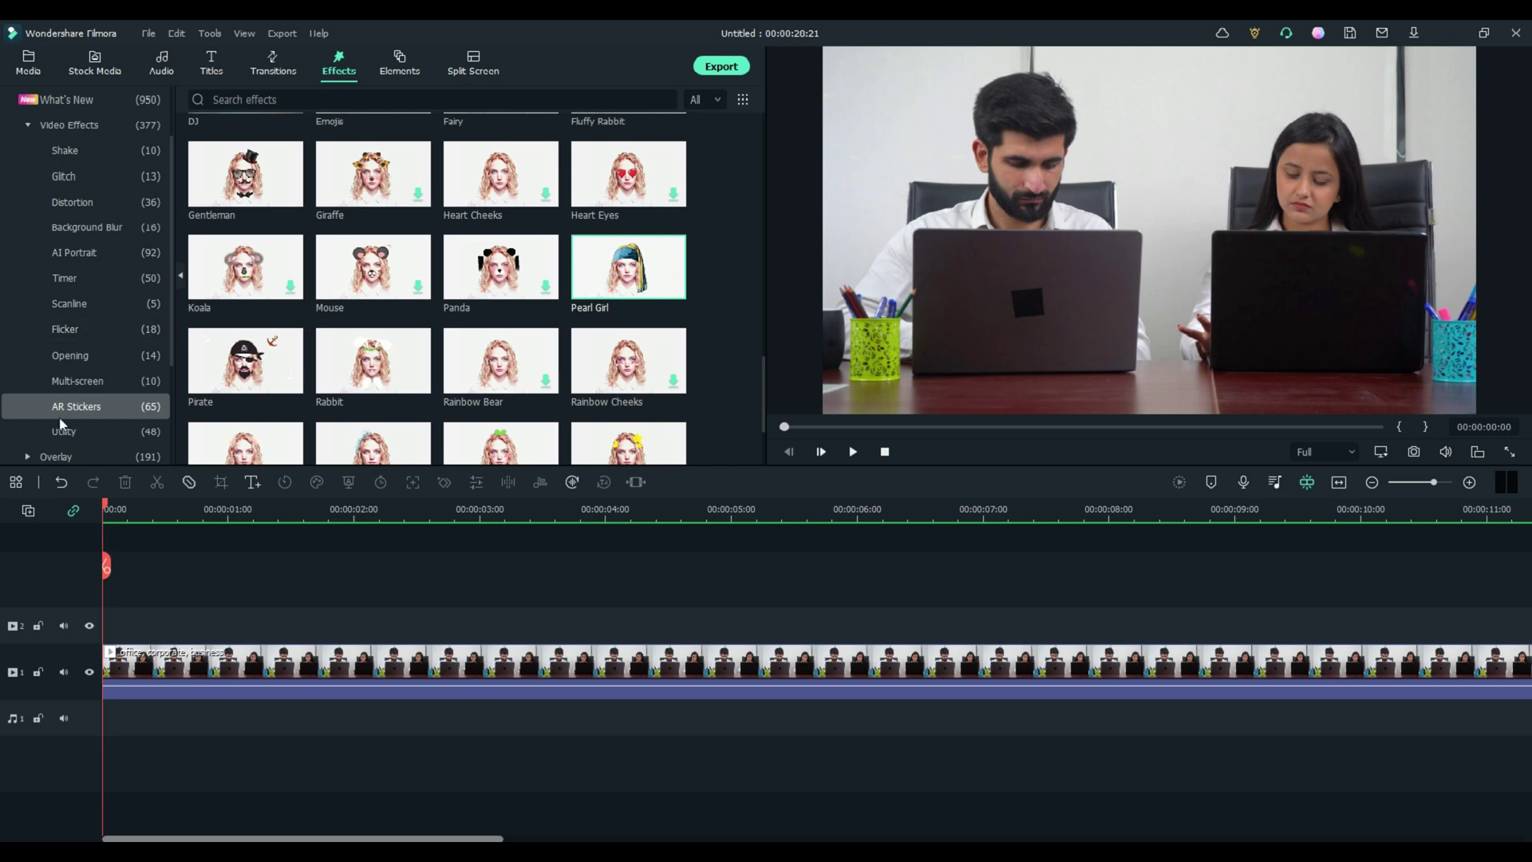
# Step: Filter the AR Stickers to Free and browse the free stickers
pyautogui.click(706, 100)
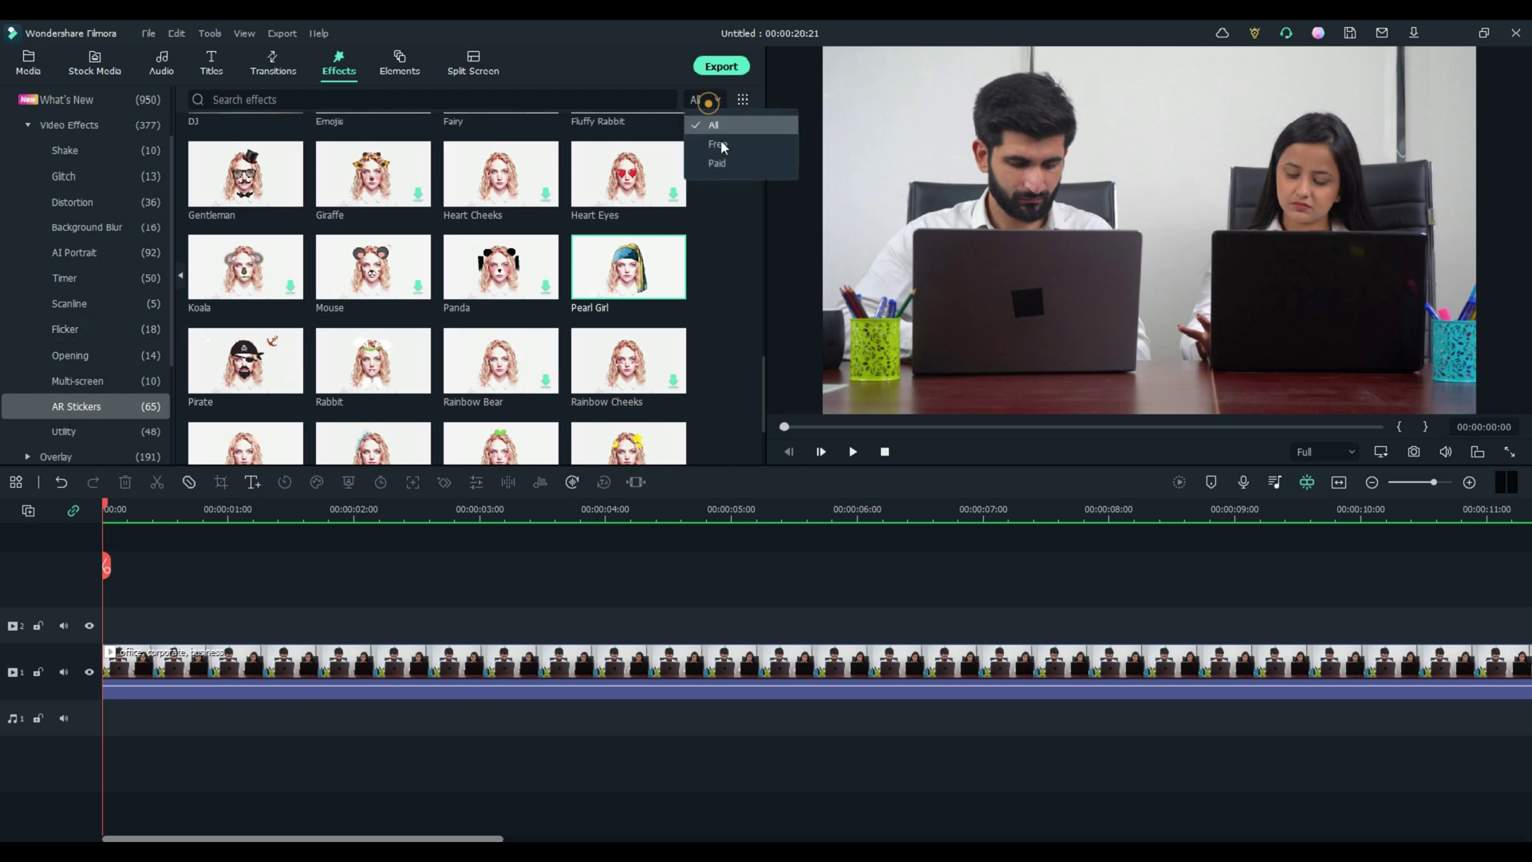
pyautogui.click(717, 149)
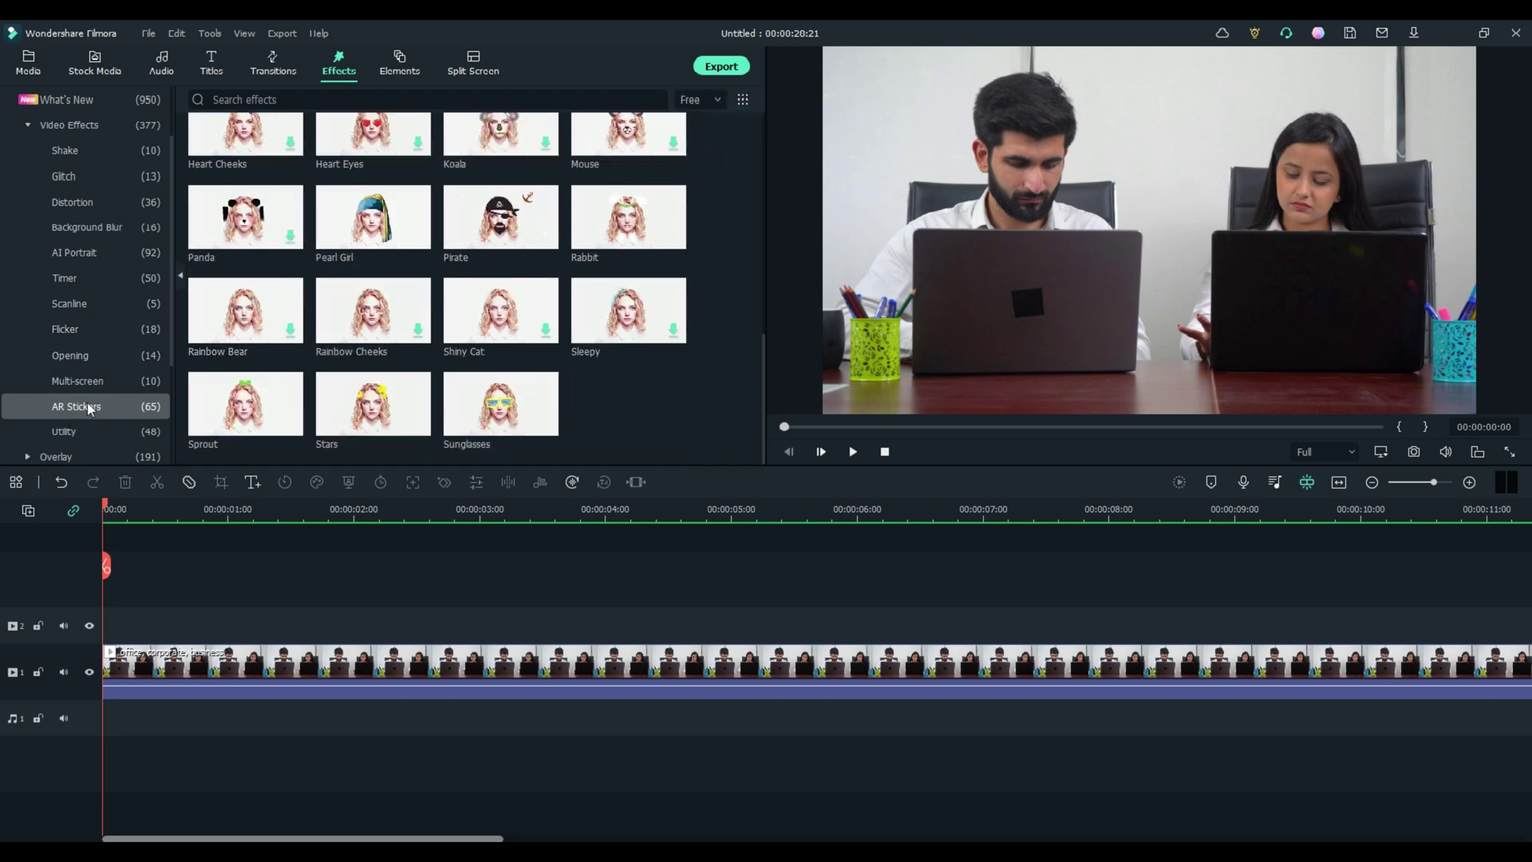
pyautogui.scroll(5, 444, 372)
pyautogui.scroll(-5, 444, 366)
pyautogui.scroll(6, 512, 332)
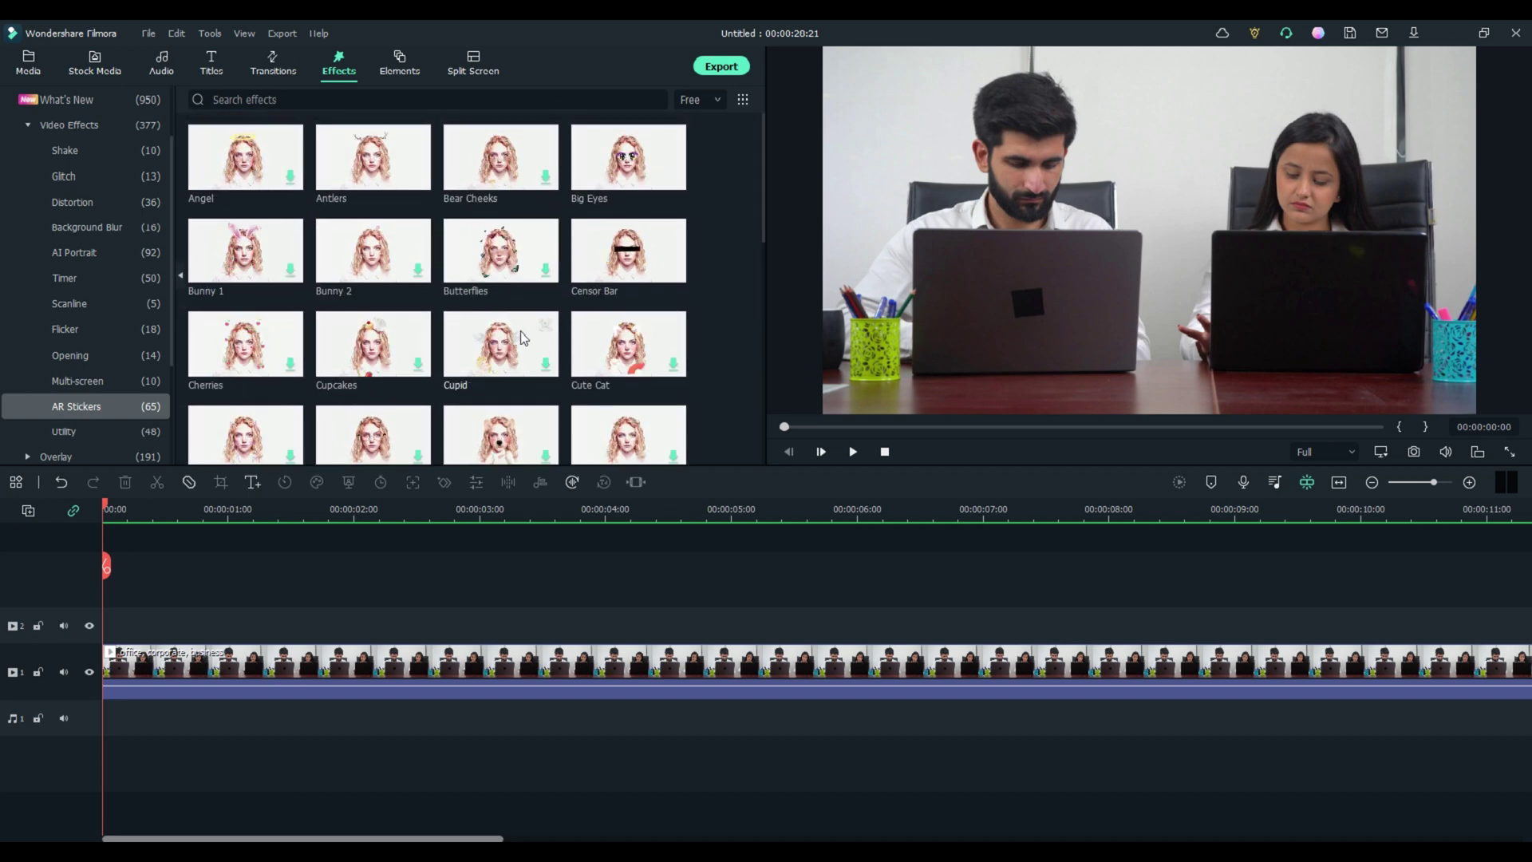